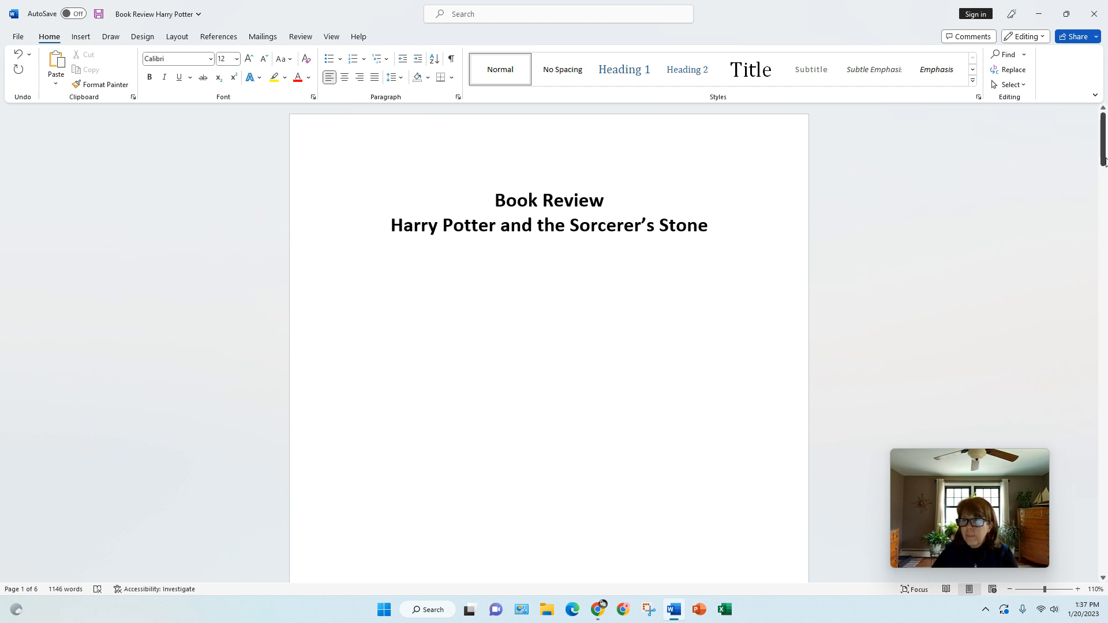
- Start inserting a chart at the end of the document, below the Harry Potter Bloodline Hierarchy paragraph
{"action": "left_click_drag", "start_coordinate": [1105, 165], "coordinate": [1106, 552]}
{"action": "key", "text": "ctrl+End"}
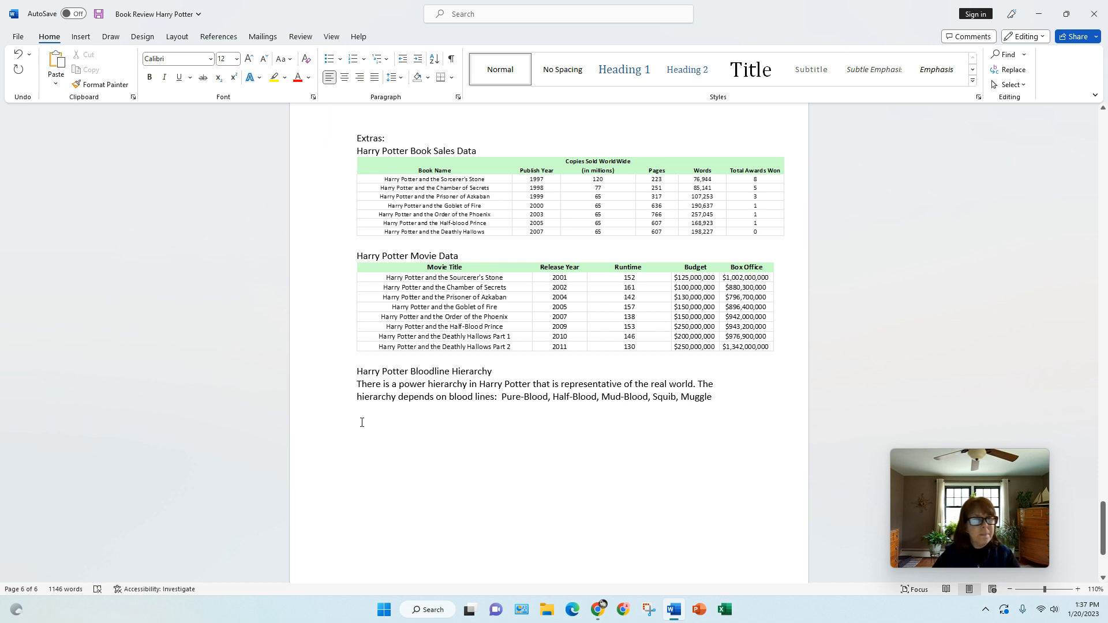
{"action": "left_click", "coordinate": [84, 39]}
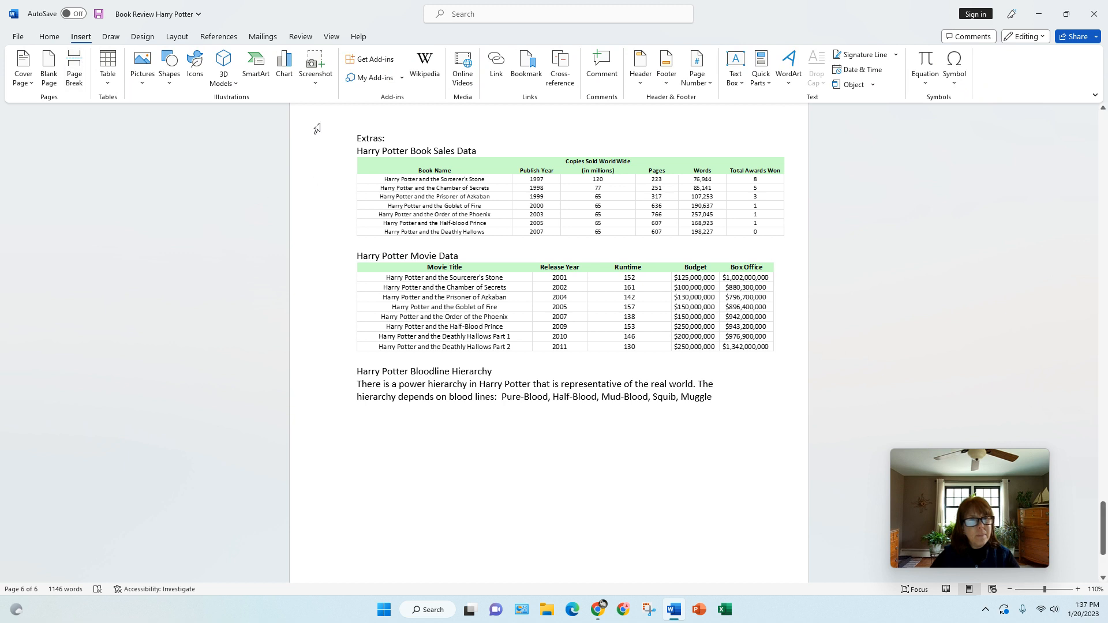
{"action": "left_click", "coordinate": [288, 80]}
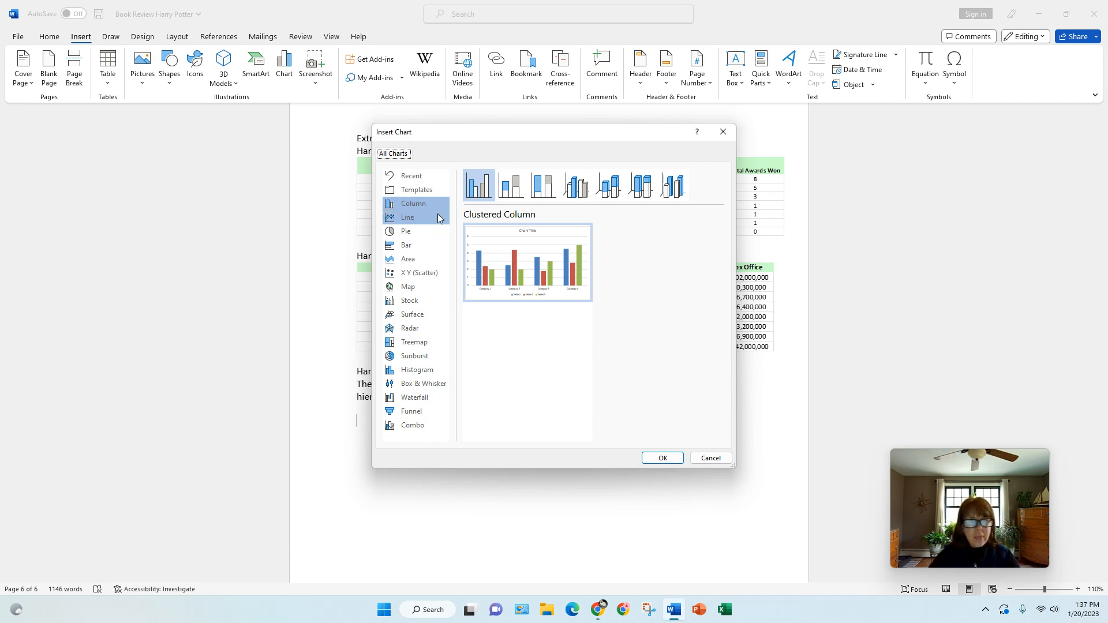
{"action": "left_click", "coordinate": [406, 220]}
{"action": "left_click", "coordinate": [406, 231]}
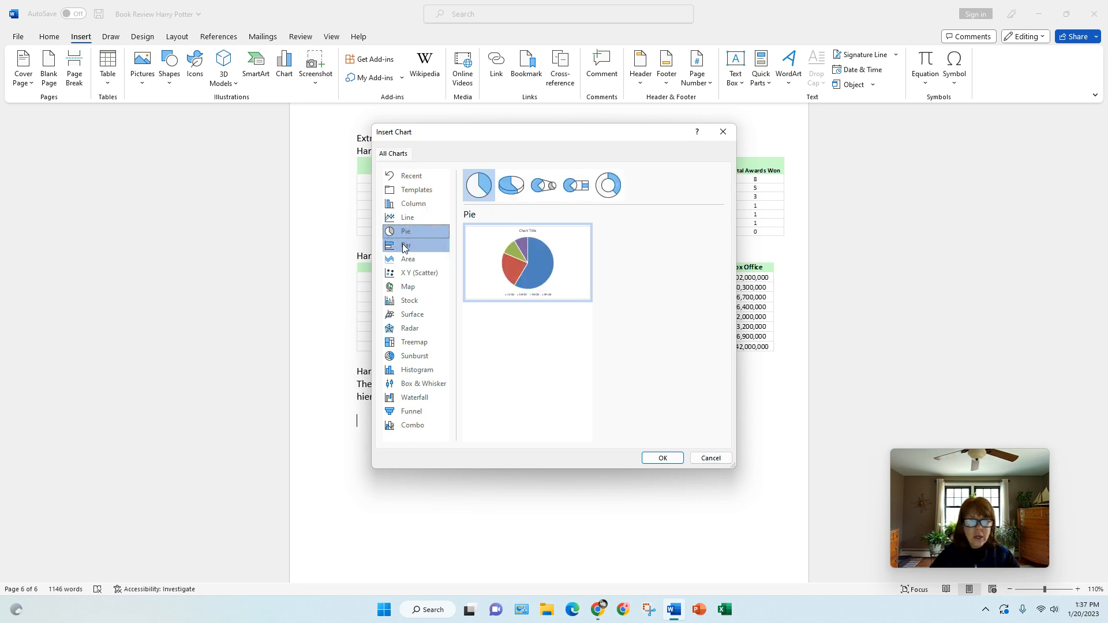
{"action": "left_click", "coordinate": [407, 247]}
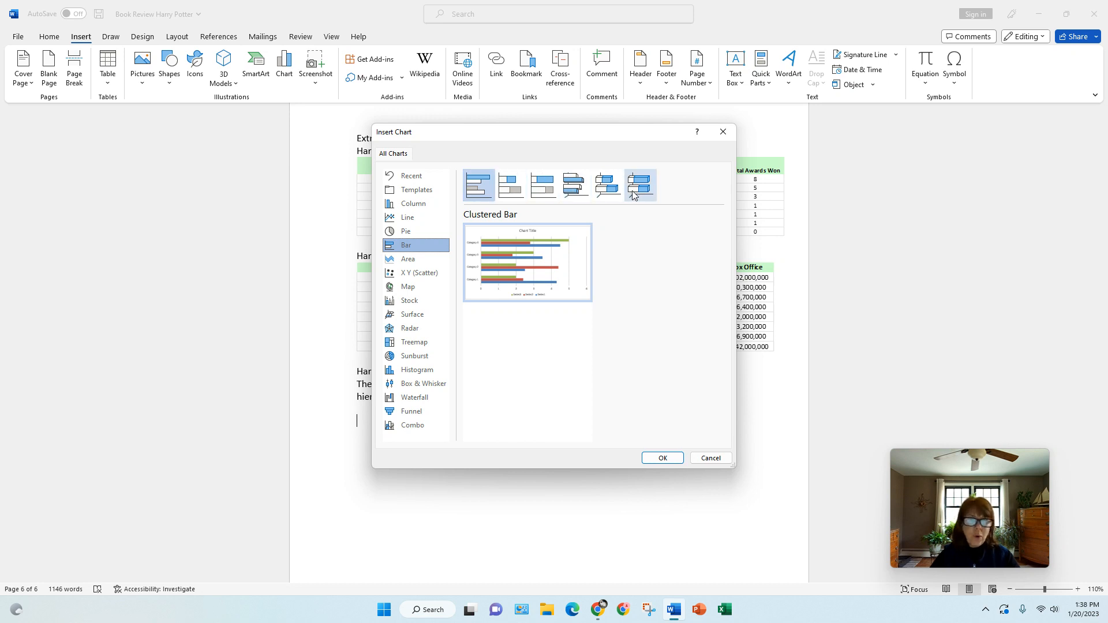
{"action": "left_click", "coordinate": [574, 194]}
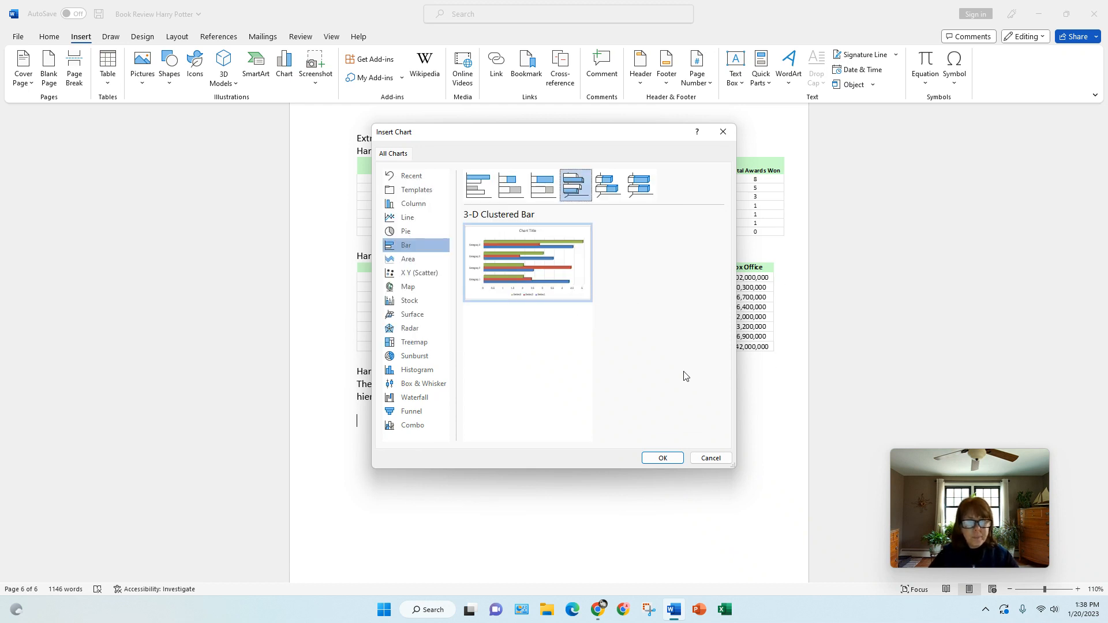
- Insert a 3-D Clustered Column chart
{"action": "left_click", "coordinate": [415, 206]}
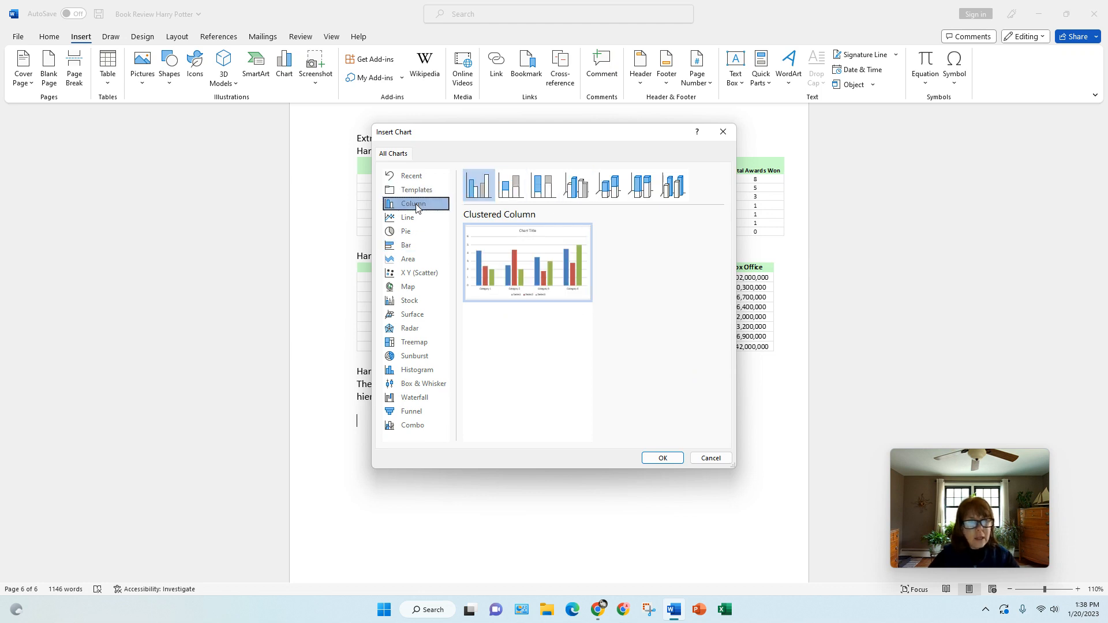
{"action": "left_click", "coordinate": [586, 198]}
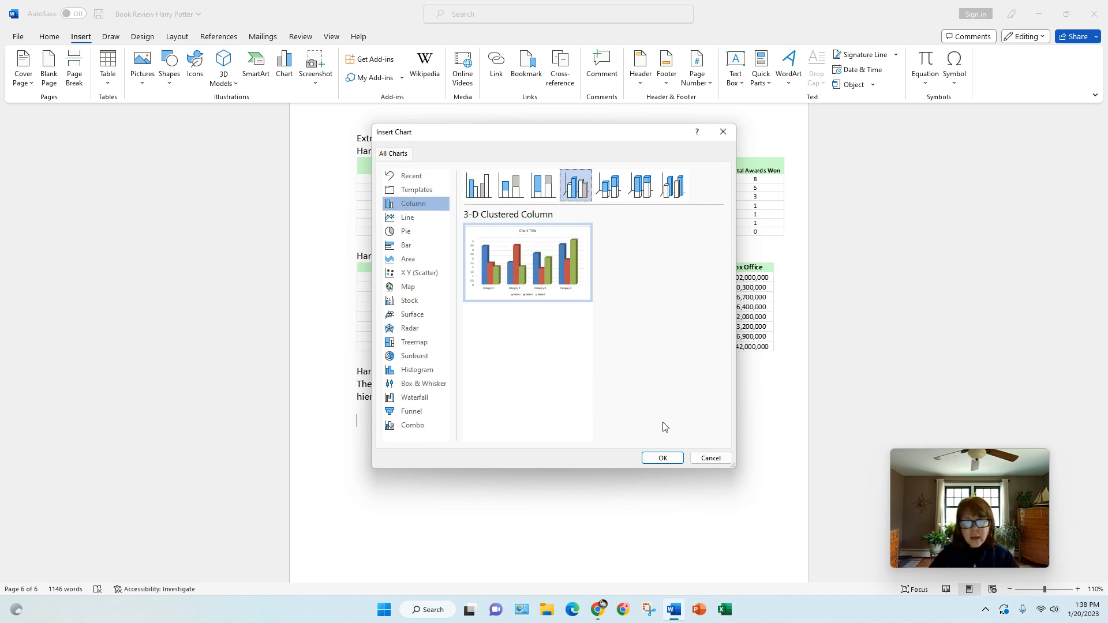
{"action": "left_click", "coordinate": [662, 457]}
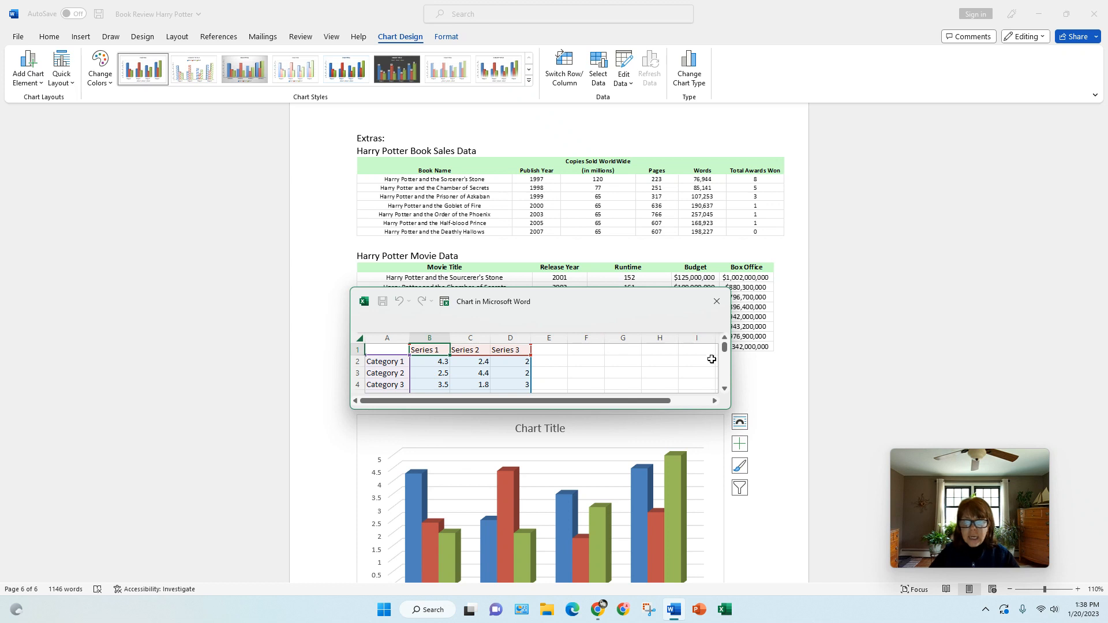
- Clear all the sample categories, series names and values from the chart's data sheet
{"action": "left_click_drag", "start_coordinate": [726, 357], "coordinate": [726, 354]}
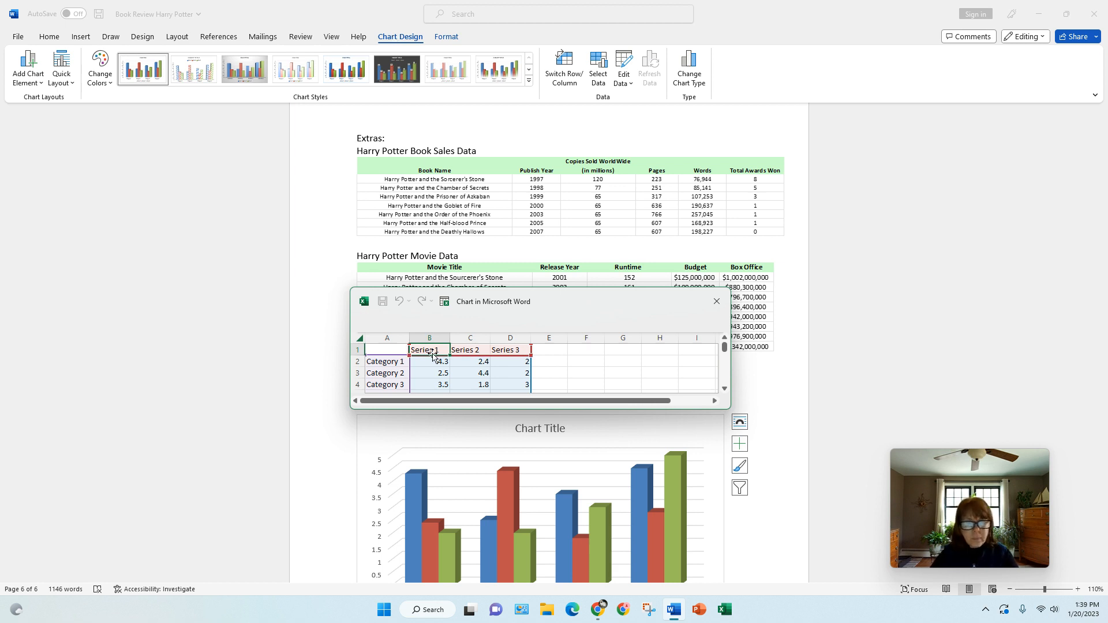
{"action": "mouse_move", "coordinate": [390, 352]}
{"action": "left_mouse_down"}
{"action": "mouse_move", "coordinate": [487, 373]}
{"action": "mouse_move", "coordinate": [531, 403]}
{"action": "mouse_move", "coordinate": [539, 391]}
{"action": "left_mouse_up"}
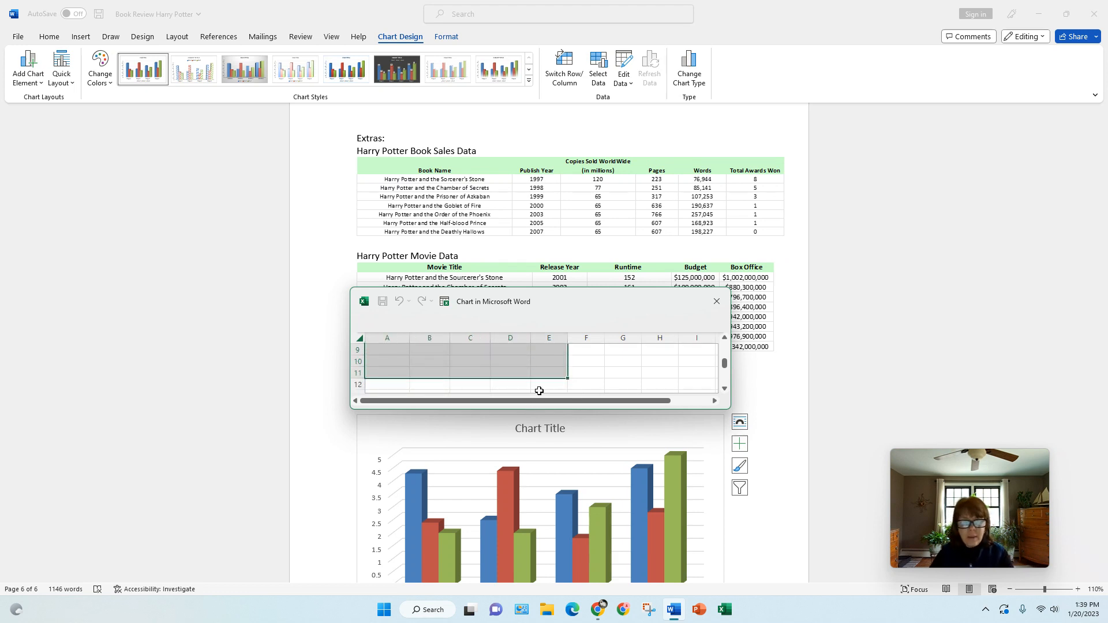
{"action": "key", "text": "Delete"}
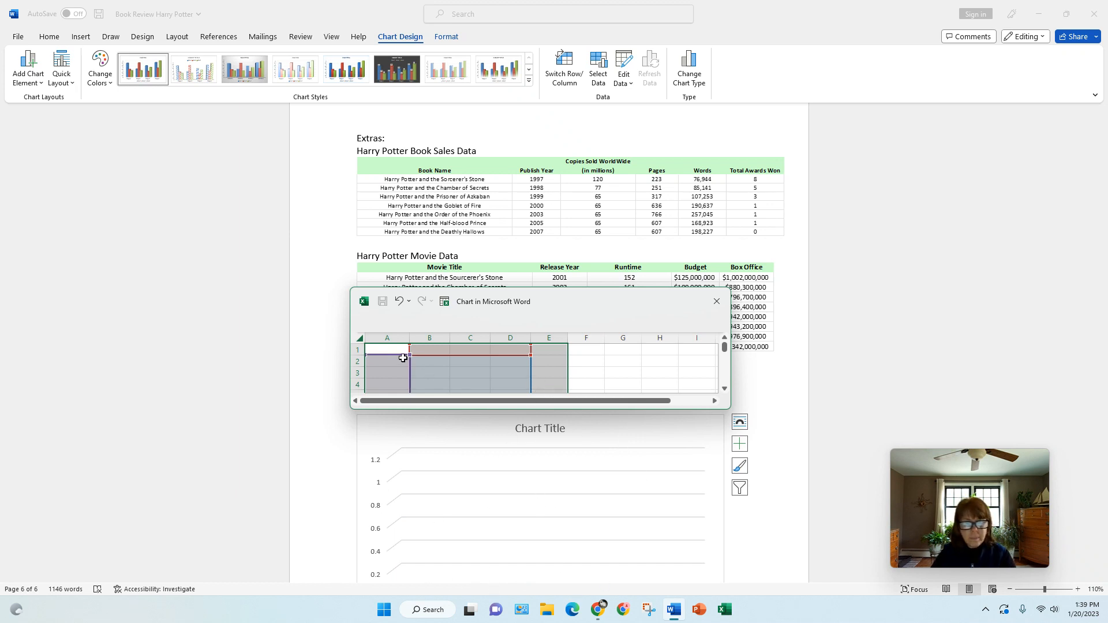
- Enter the book titles Sorcerers Stone, Chamber of Secrets and Prisoner of Azkaban in cells A2 to A4 of the chart data
{"action": "left_click", "coordinate": [379, 359]}
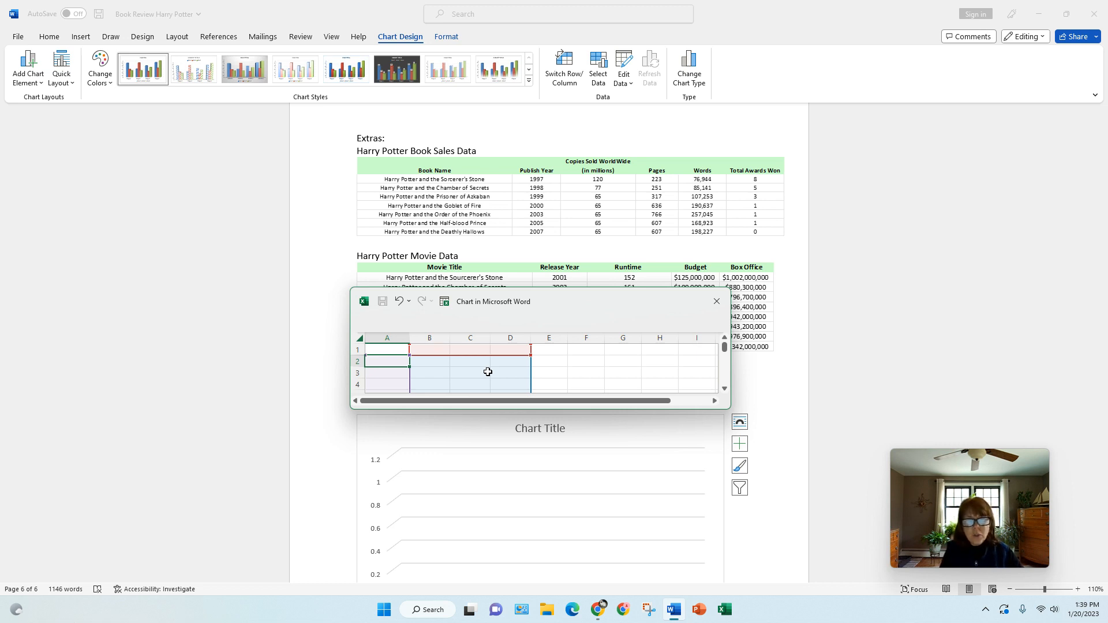
{"action": "key", "text": "ctrl+z"}
{"action": "type", "text": "So"}
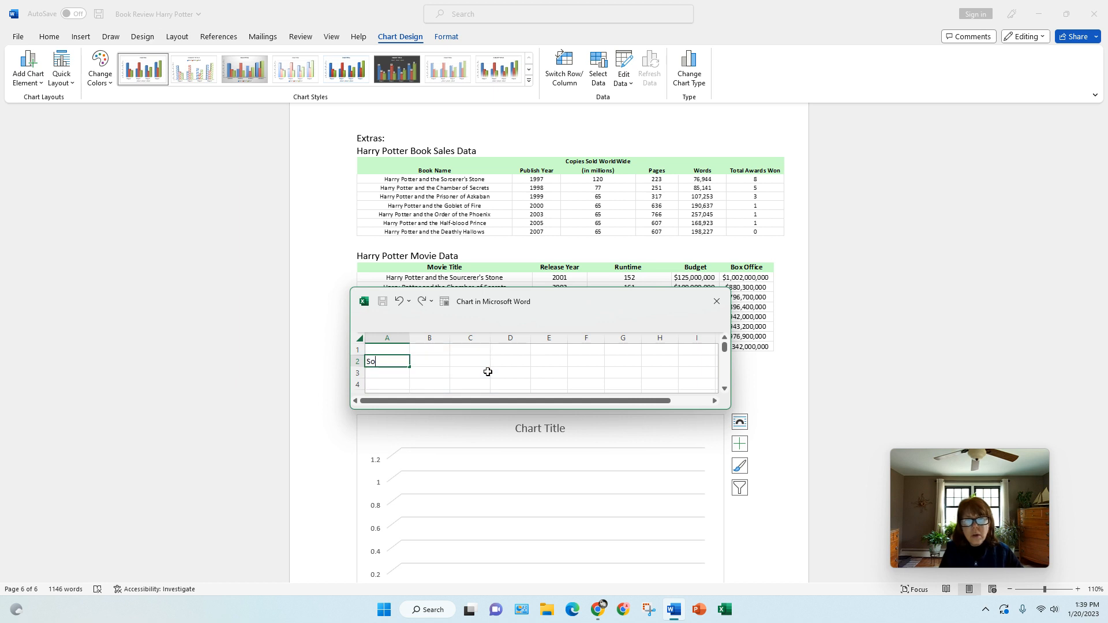
{"action": "type", "text": "cr"}
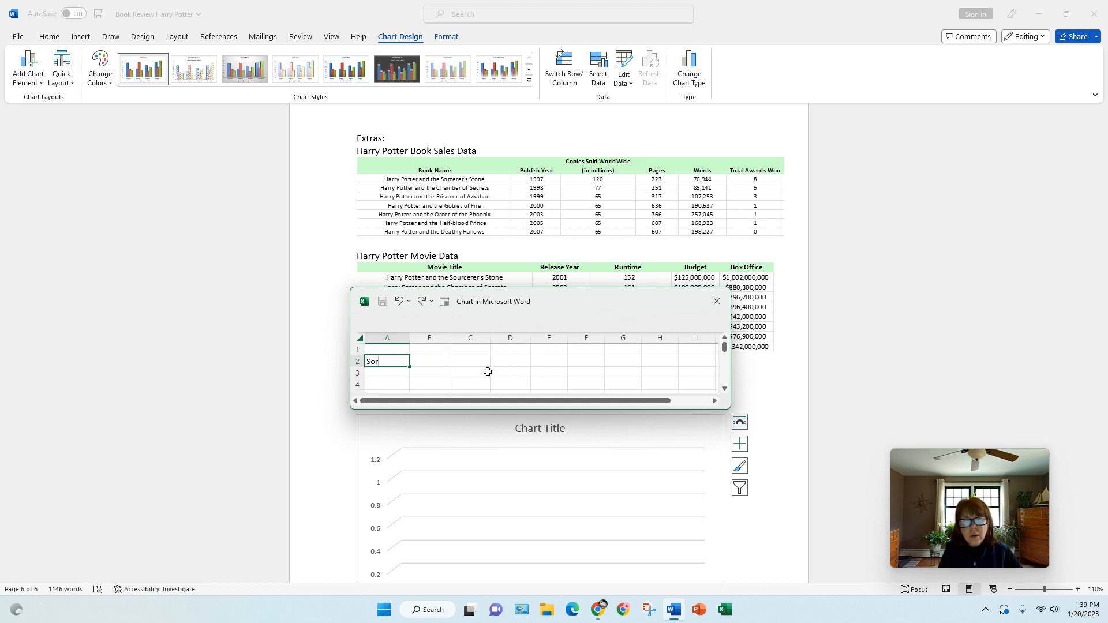
{"action": "type", "text": "cerers Stone"}
{"action": "key", "text": "Return"}
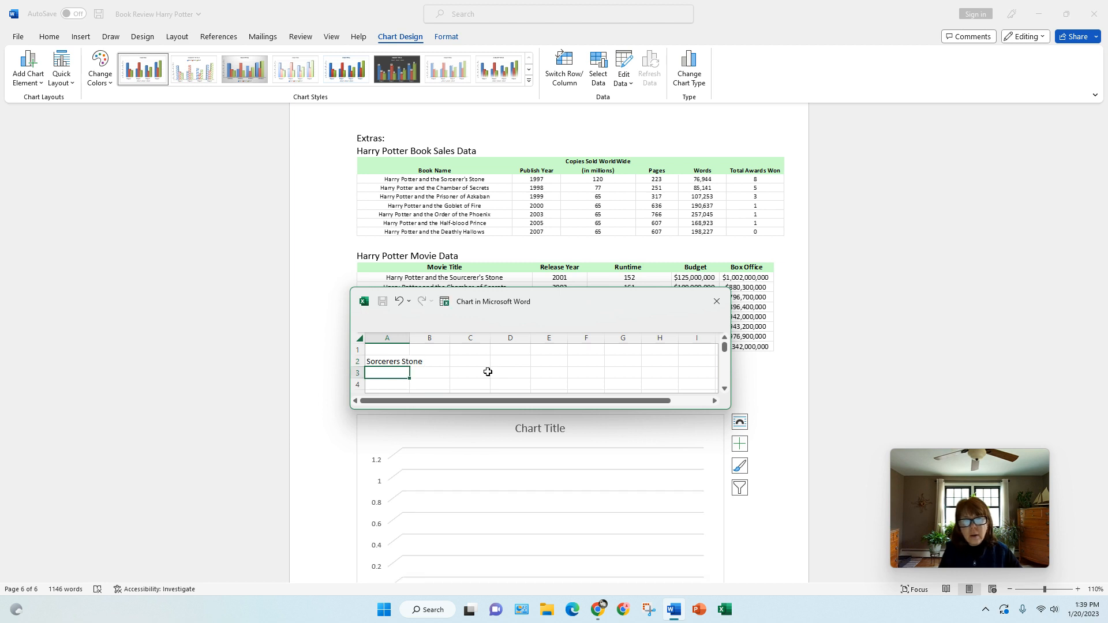
{"action": "type", "text": "Ch"}
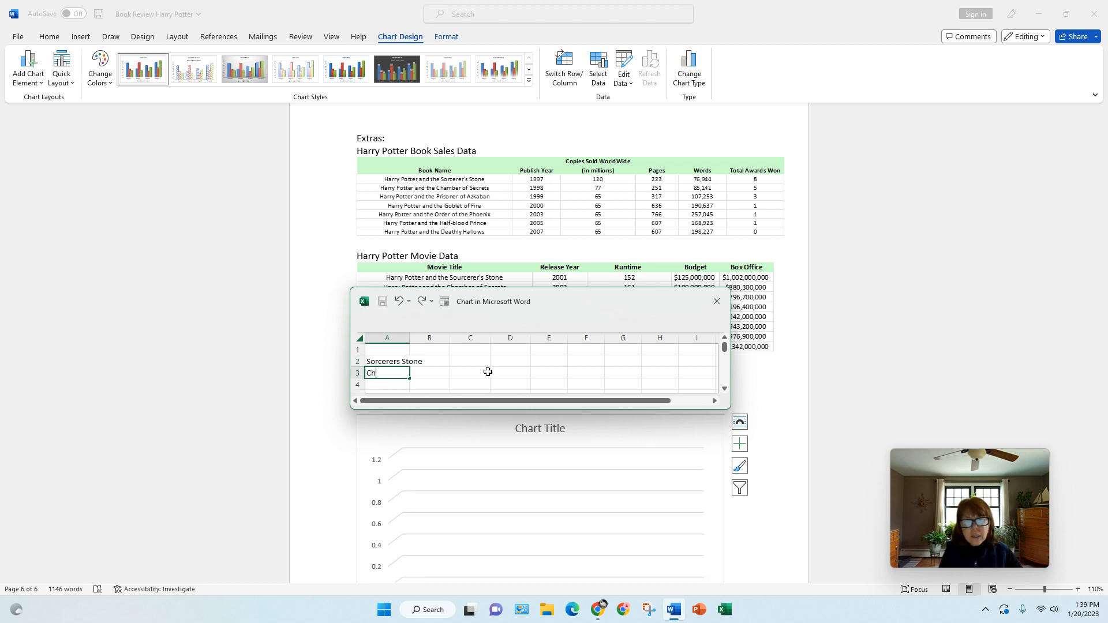
{"action": "type", "text": "amber of Se"}
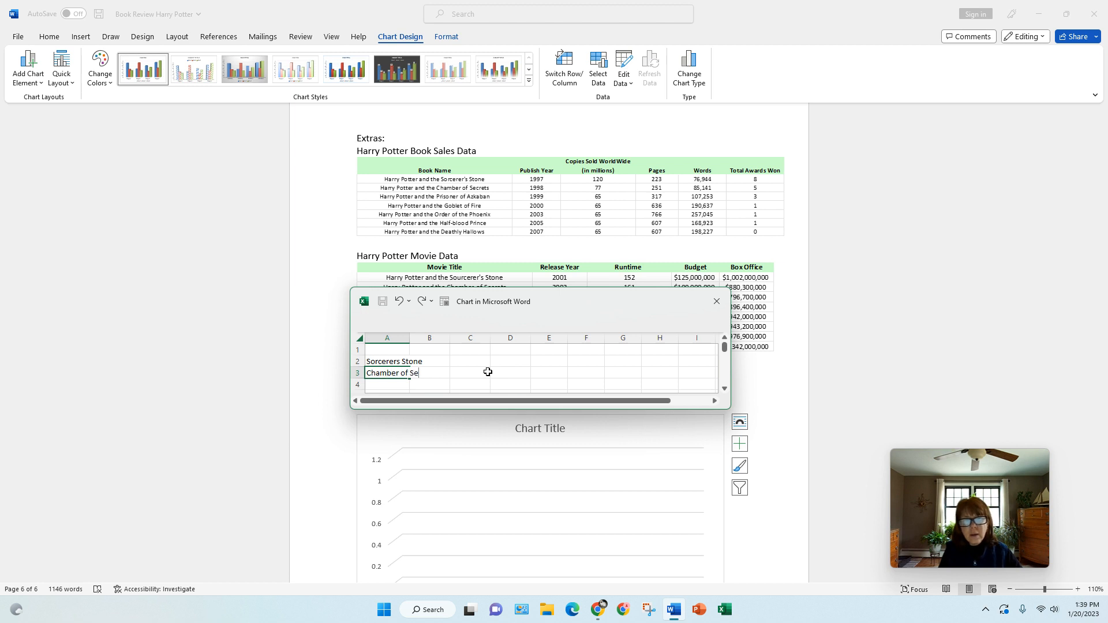
{"action": "type", "text": "crets"}
{"action": "key", "text": "Return"}
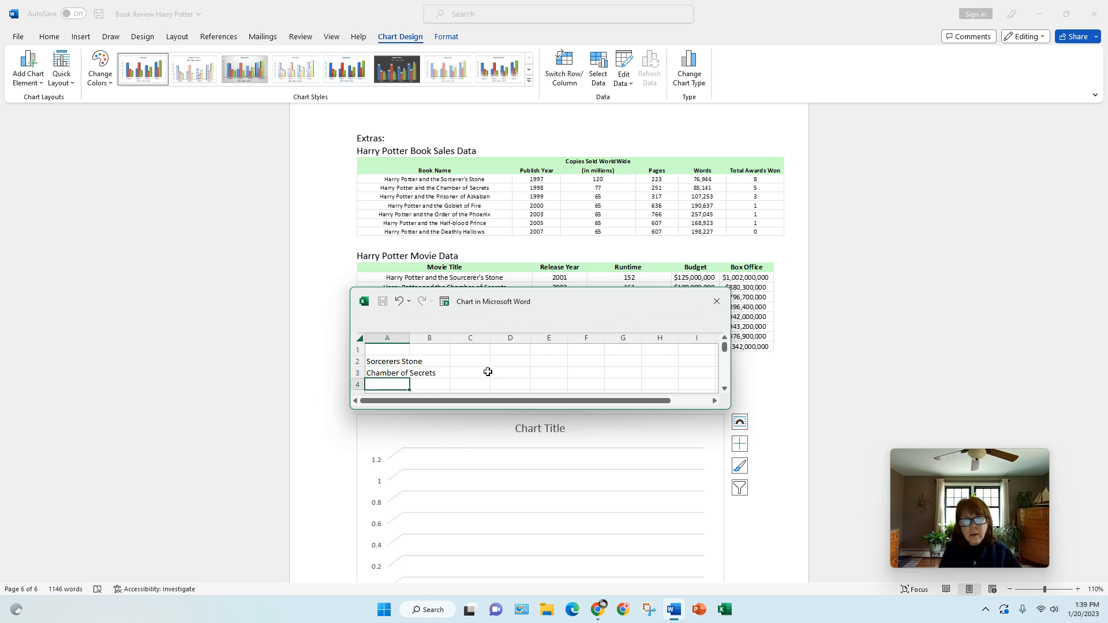
{"action": "type", "text": "Prisoner of Azkaban"}
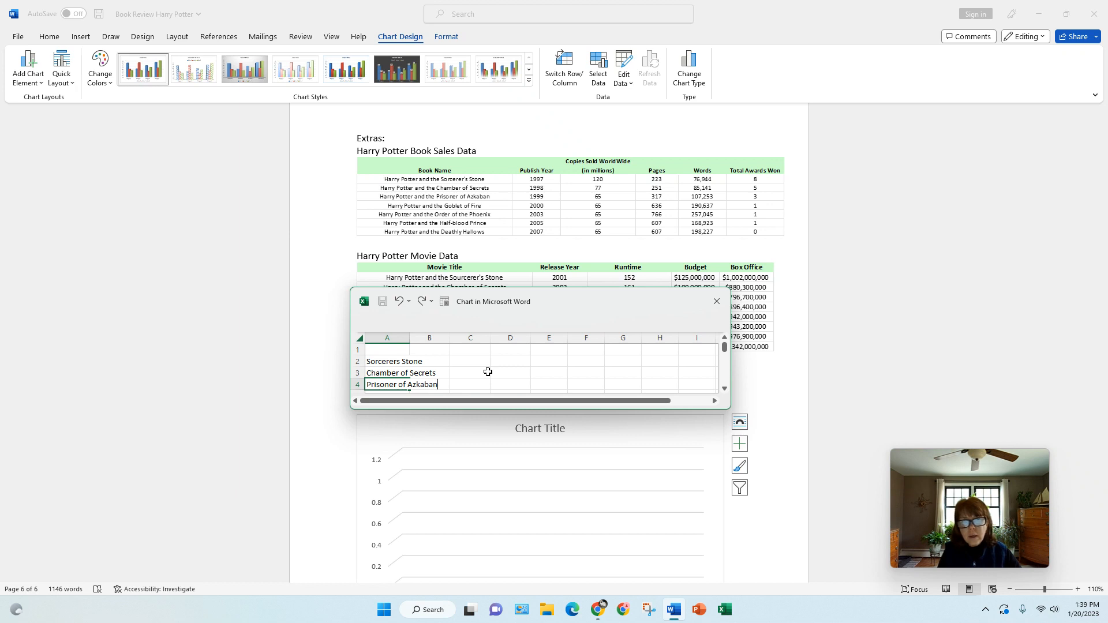
{"action": "key", "text": "Return"}
- Enter Goblet of Fire, Order of ther Phoenix, Half-Blood Prince and Deathly Hallows in cells A5 to A8
{"action": "type", "text": "Goblet of Fire"}
{"action": "key", "text": "Return"}
{"action": "type", "text": "Order of ther Phoenix"}
{"action": "key", "text": "Return"}
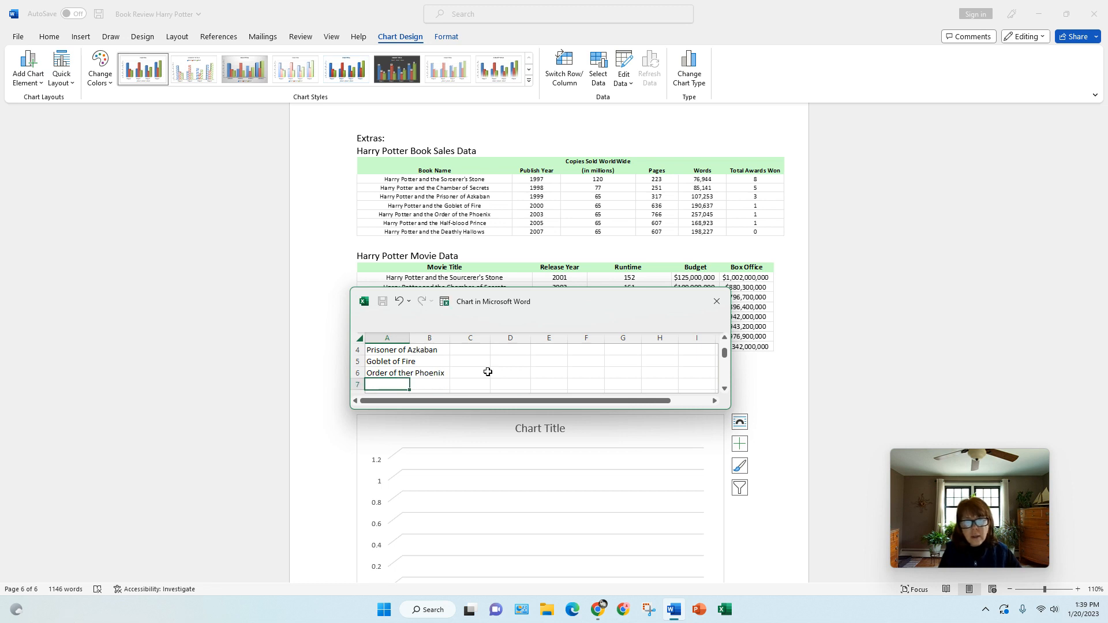
{"action": "type", "text": "Half-Blood Prince"}
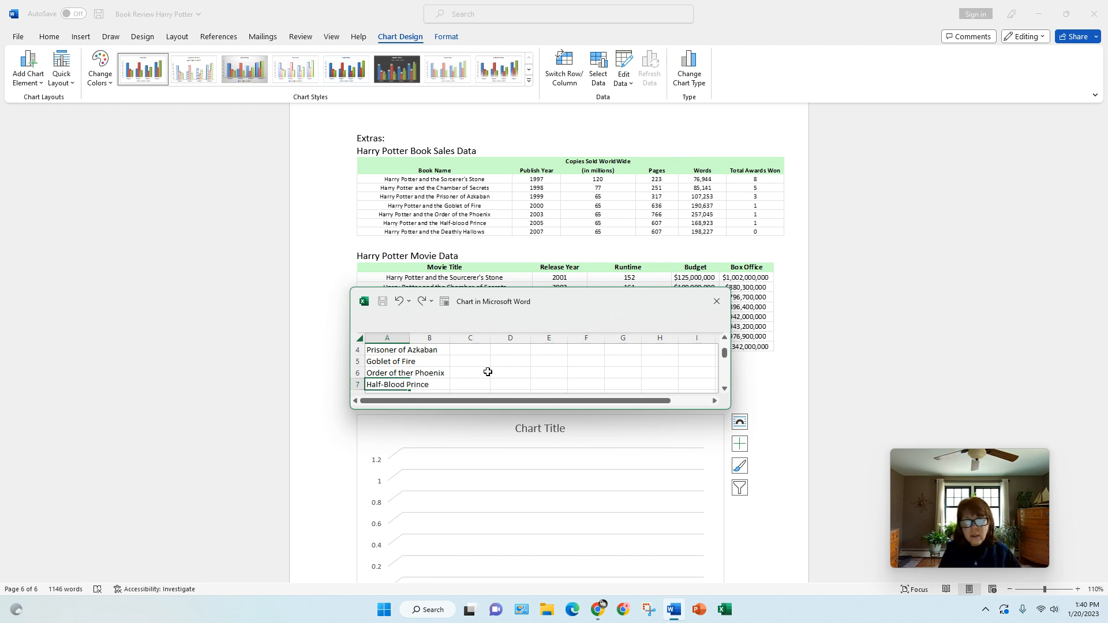
{"action": "key", "text": "Return"}
{"action": "type", "text": "Deathly Hallows"}
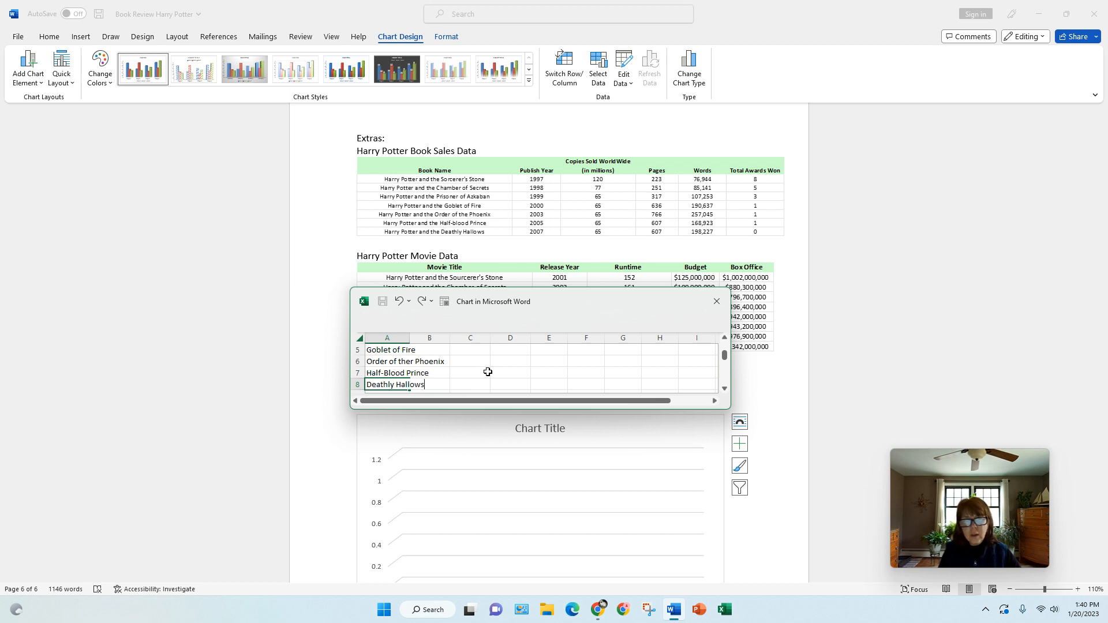
- Autofit column A of the chart data to the width of the book titles
{"action": "left_click_drag", "start_coordinate": [727, 361], "coordinate": [724, 347]}
{"action": "left_click", "coordinate": [409, 340]}
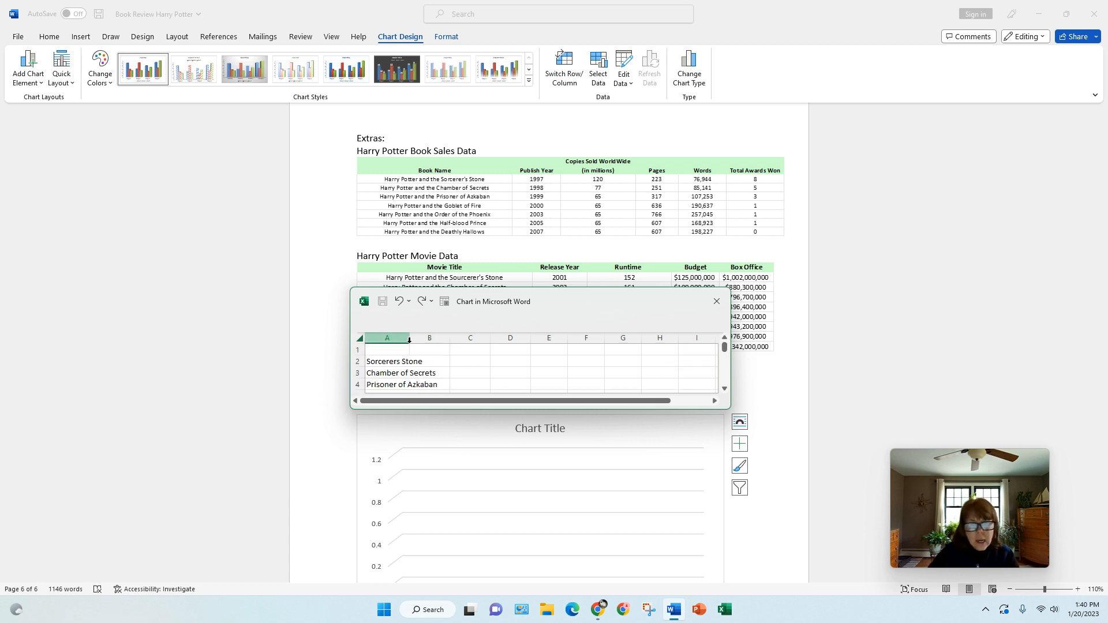
{"action": "double_click", "coordinate": [409, 341]}
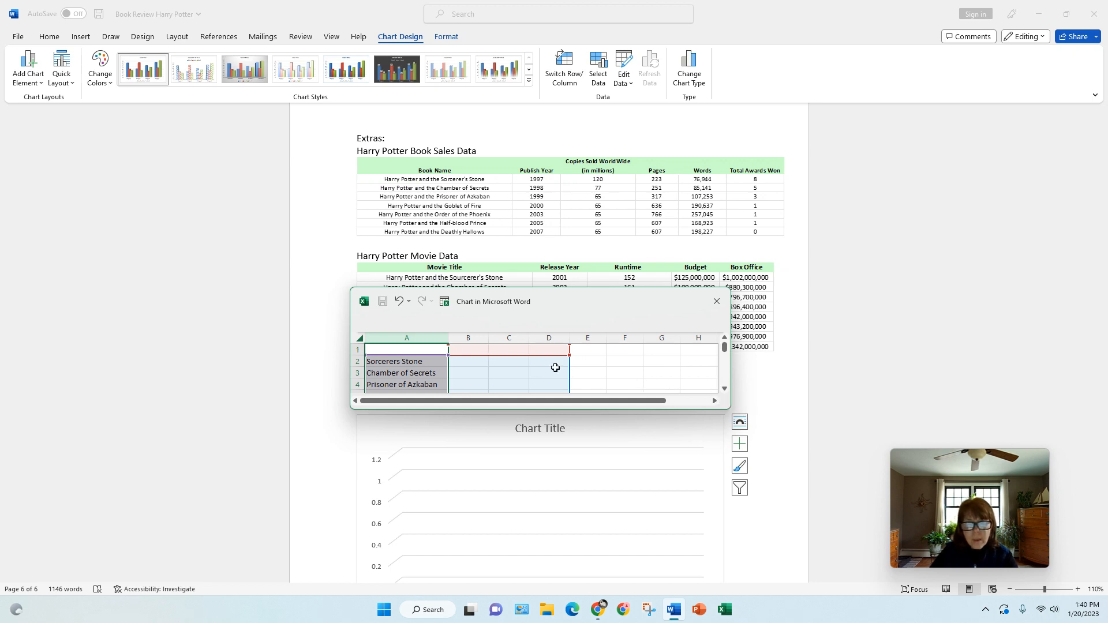
- Enter the awards won by the first three books, 8, 5 and 3, in cells B2 to B4
{"action": "left_click", "coordinate": [467, 360]}
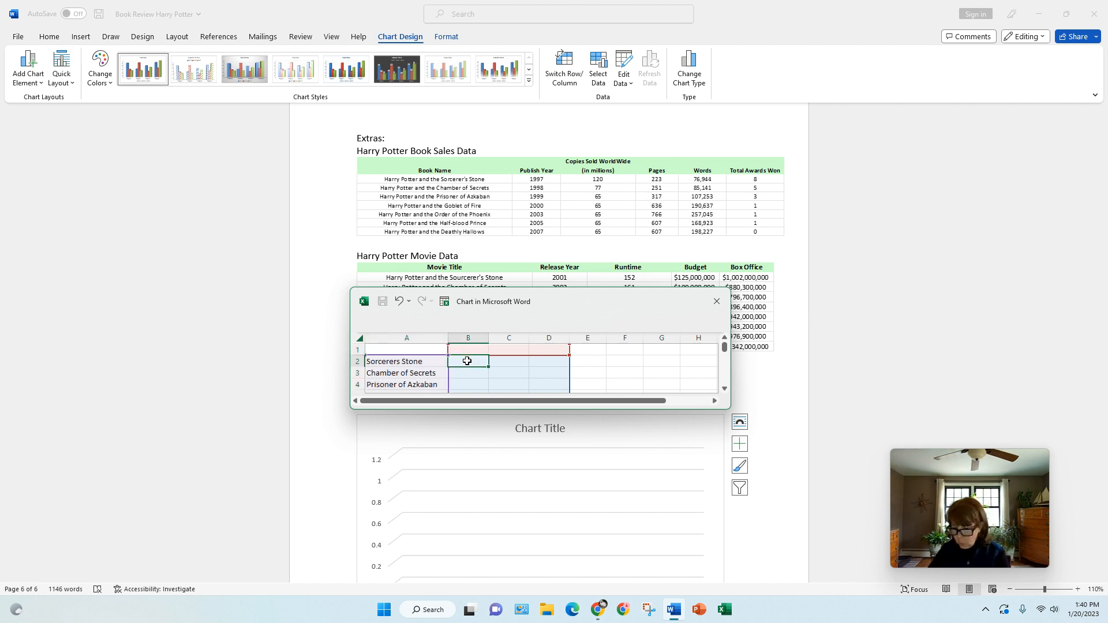
{"action": "type", "text": "8"}
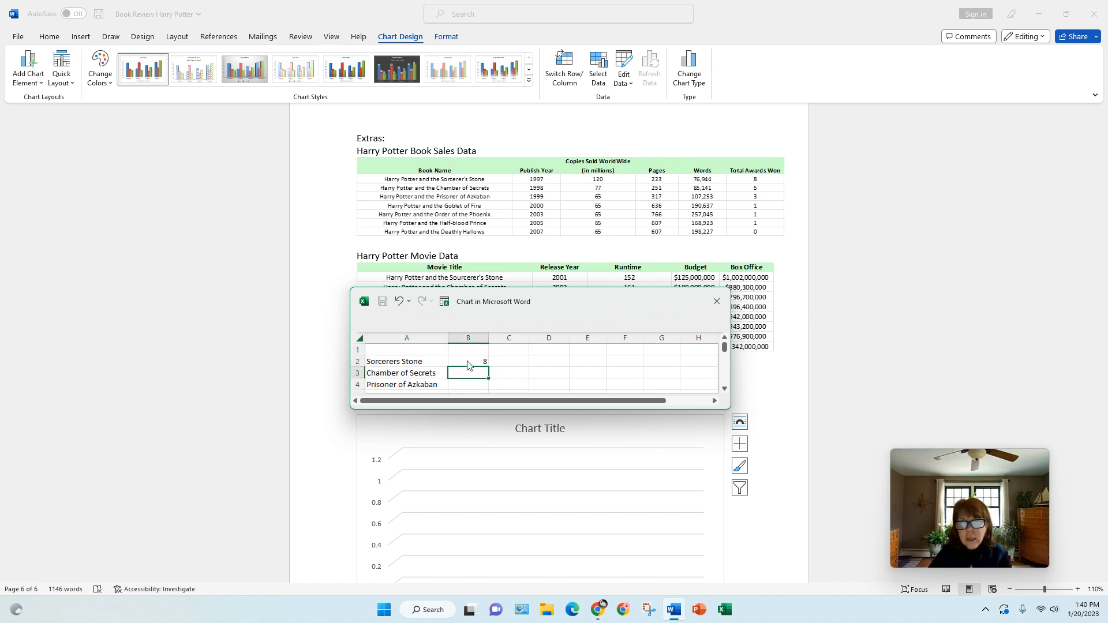
{"action": "key", "text": "Return"}
{"action": "type", "text": "5"}
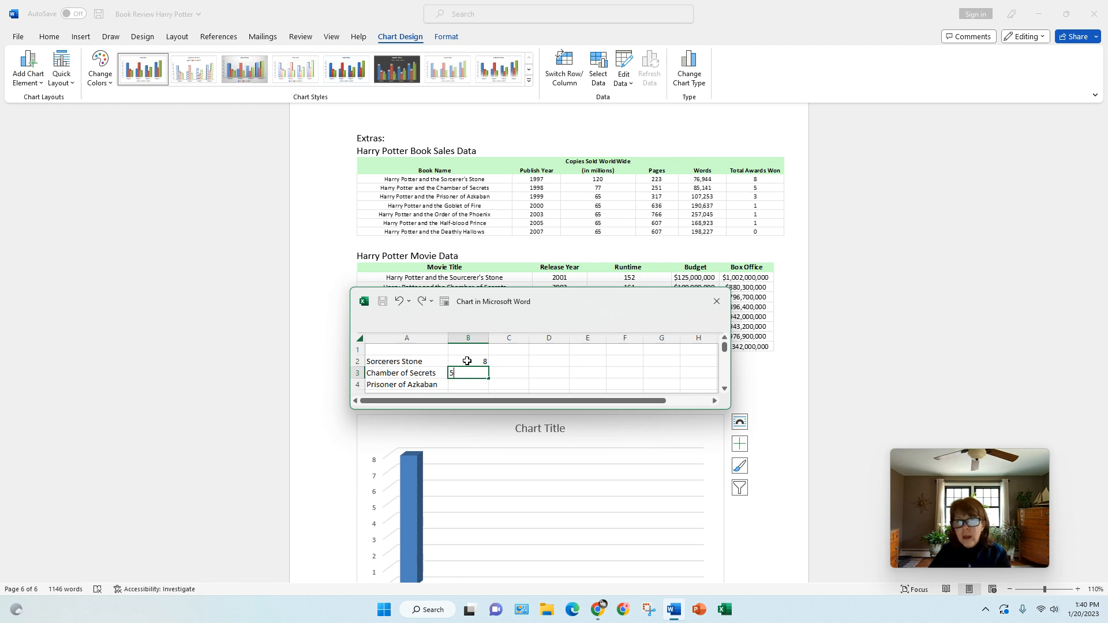
{"action": "key", "text": "Return"}
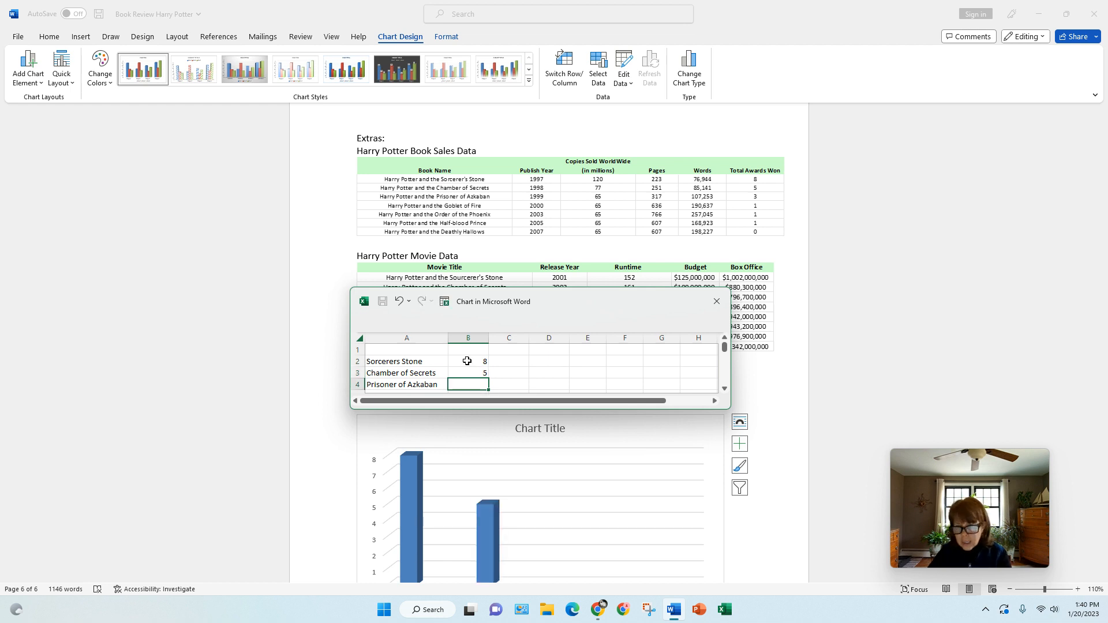
{"action": "type", "text": "3"}
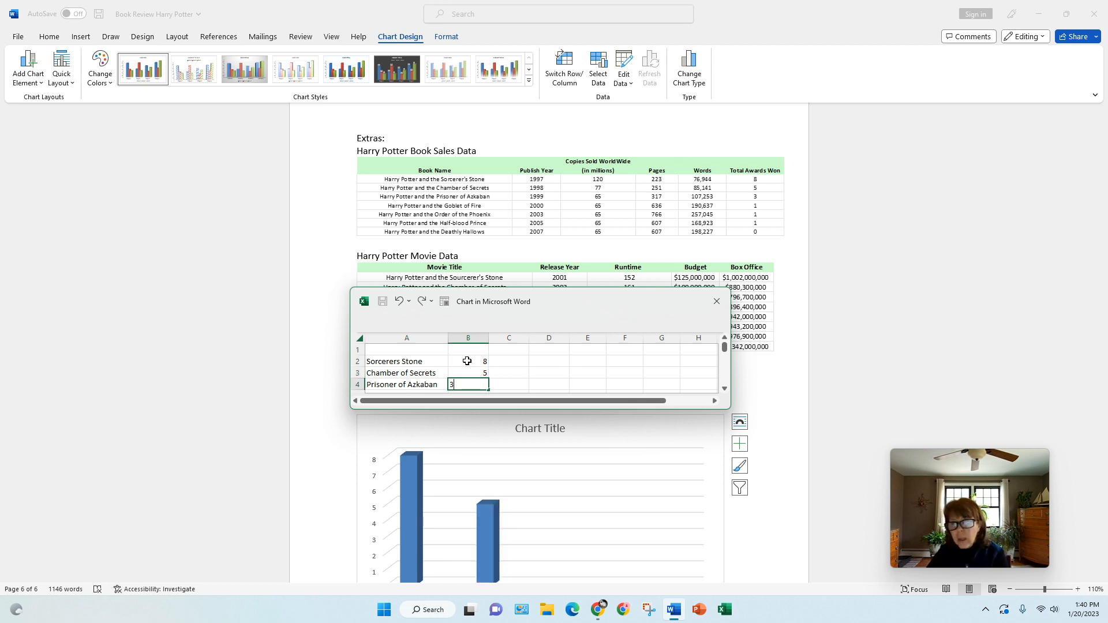
{"action": "key", "text": "Return"}
- Enter the awards 1, 1, 1 and 0 for the last four books in cells B5 to B8 and close the data sheet
{"action": "type", "text": "1"}
{"action": "key", "text": "Return"}
{"action": "type", "text": "1"}
{"action": "key", "text": "Return"}
{"action": "type", "text": "1"}
{"action": "key", "text": "Return"}
{"action": "type", "text": "0"}
{"action": "key", "text": "Return"}
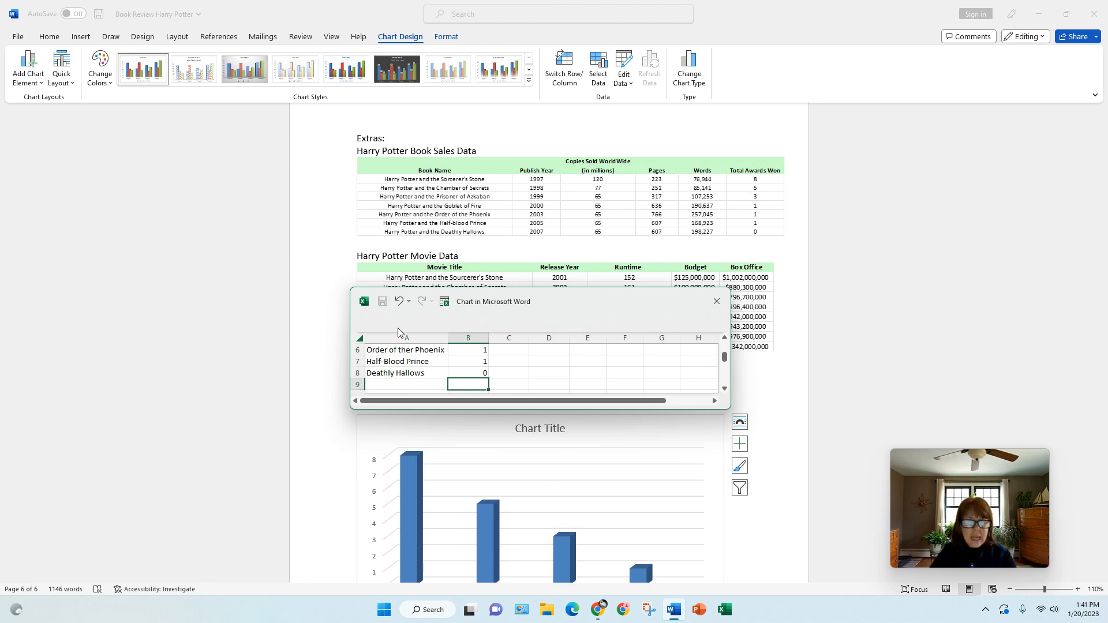
{"action": "left_click", "coordinate": [717, 302]}
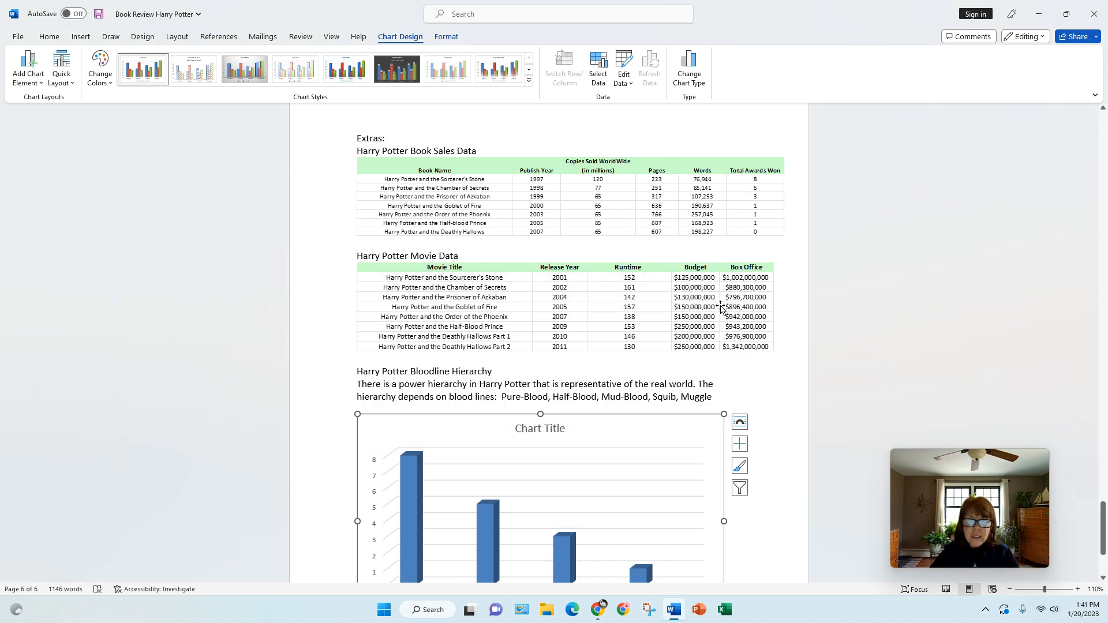
- Resize the chart to a shorter height, with its width reaching almost the full text width
{"action": "left_click_drag", "start_coordinate": [1102, 524], "coordinate": [1104, 536]}
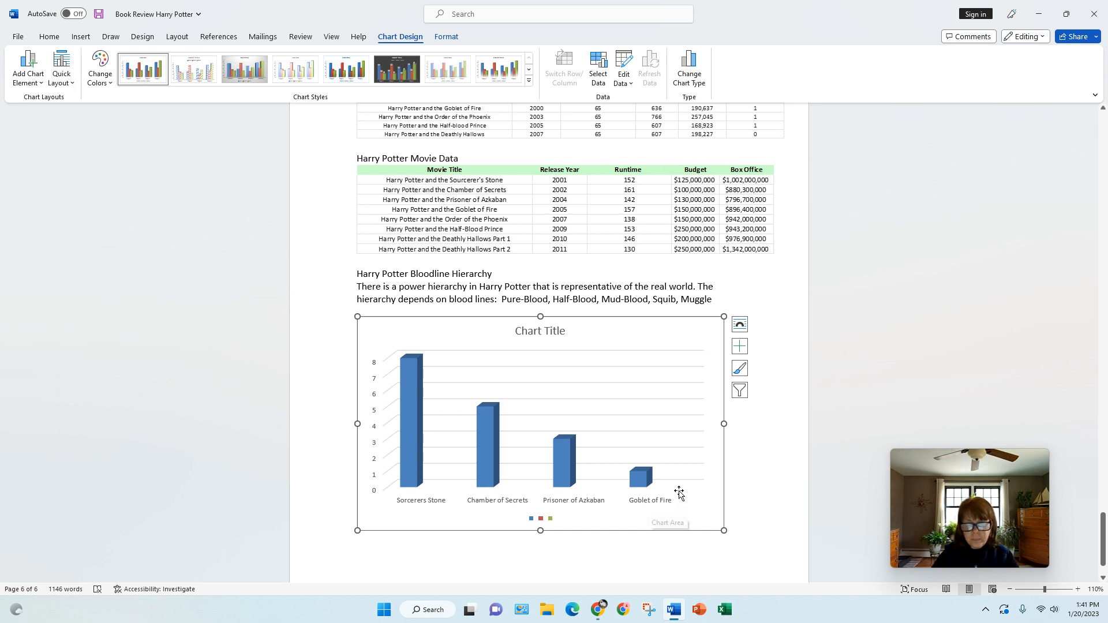
{"action": "left_click_drag", "start_coordinate": [724, 530], "coordinate": [553, 479]}
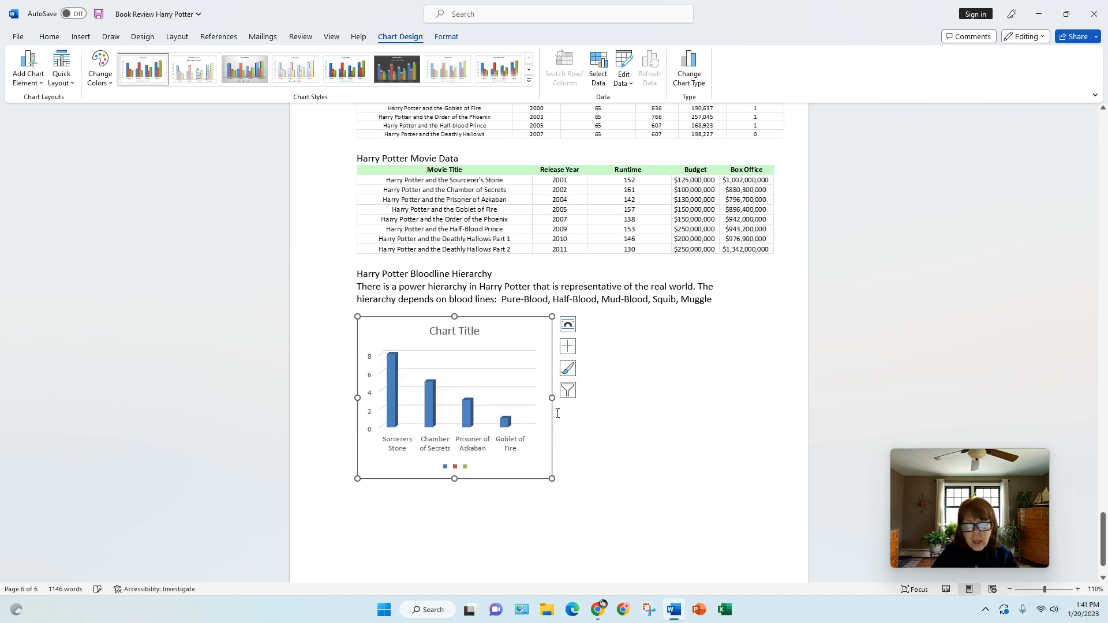
{"action": "left_click_drag", "start_coordinate": [553, 399], "coordinate": [714, 414]}
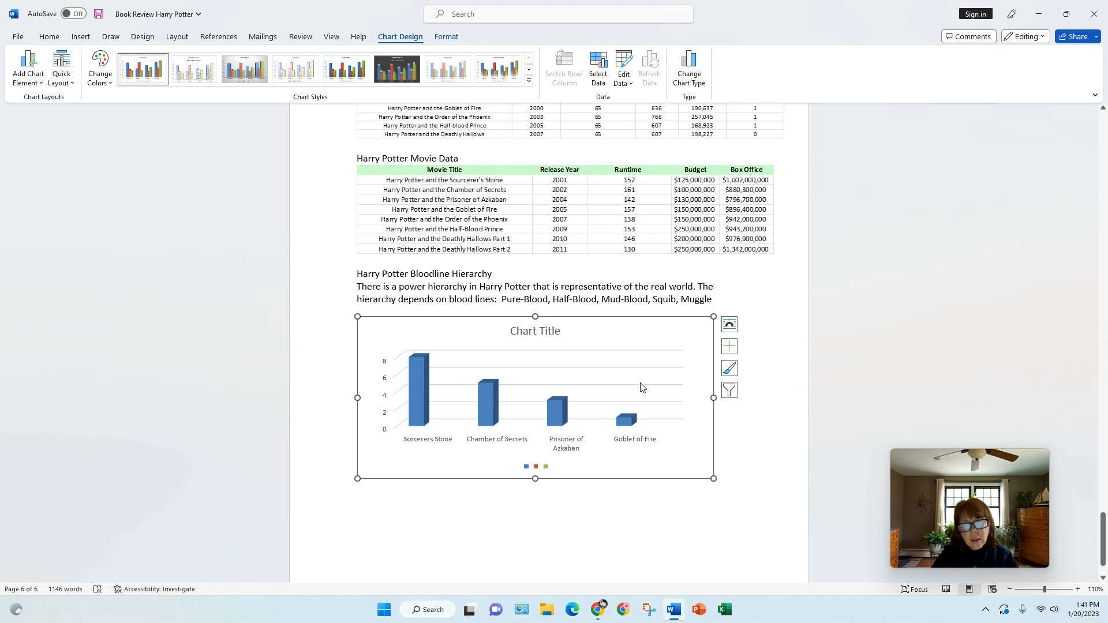
- Extend the chart's data range down to row 8 so it covers all seven books, and close the data sheet
{"action": "left_click", "coordinate": [578, 381]}
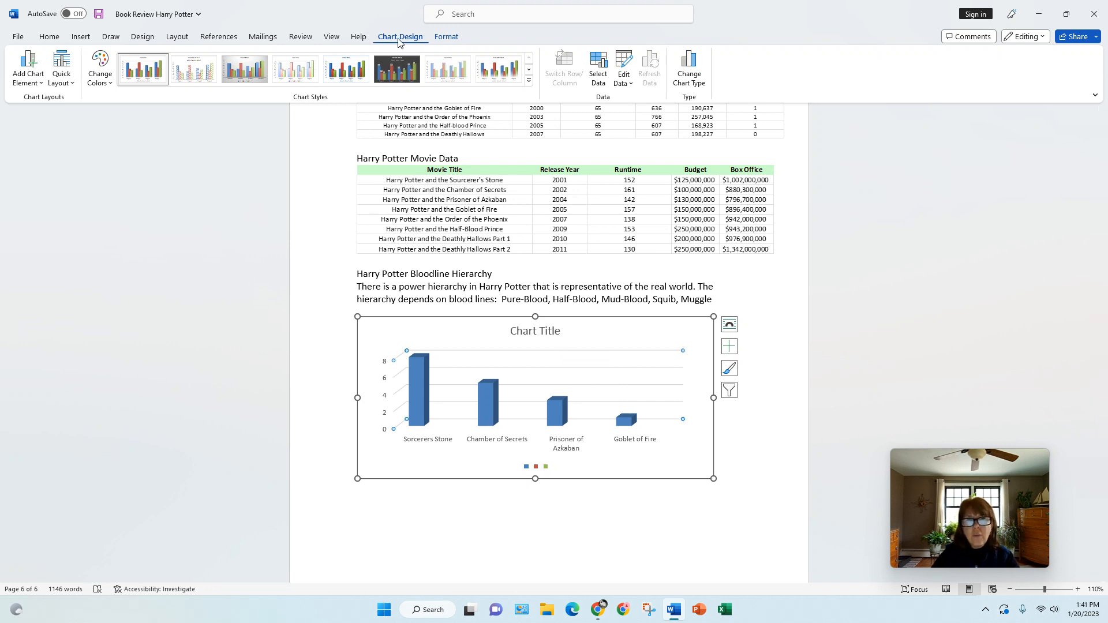
{"action": "left_click", "coordinate": [625, 72]}
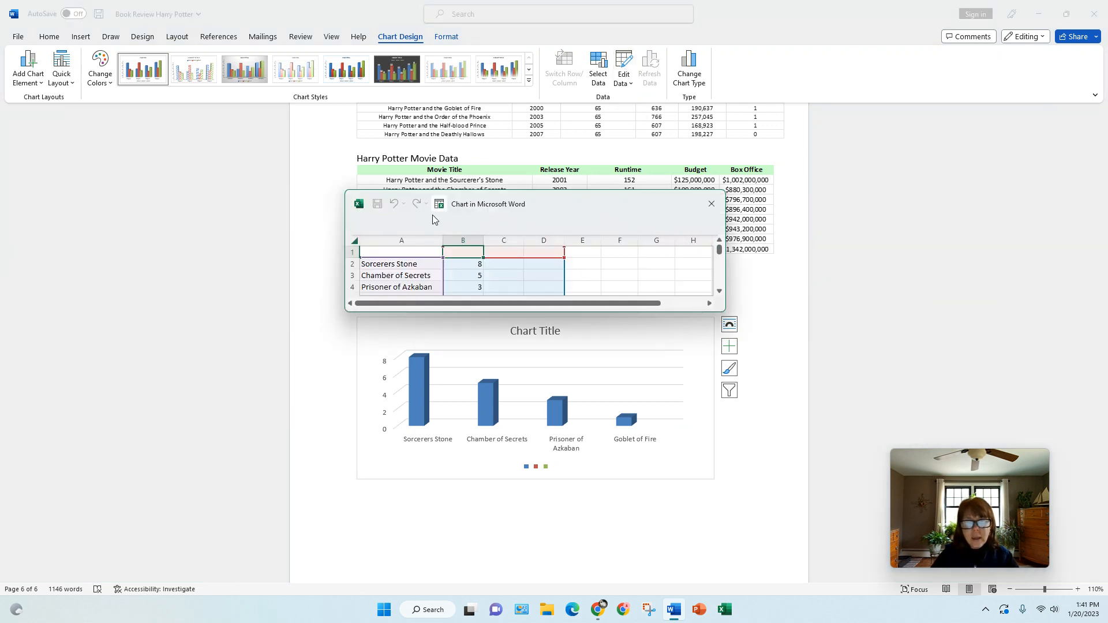
{"action": "left_click", "coordinate": [719, 292]}
{"action": "left_click", "coordinate": [719, 292]}
{"action": "left_click", "coordinate": [719, 292]}
{"action": "left_click", "coordinate": [719, 292]}
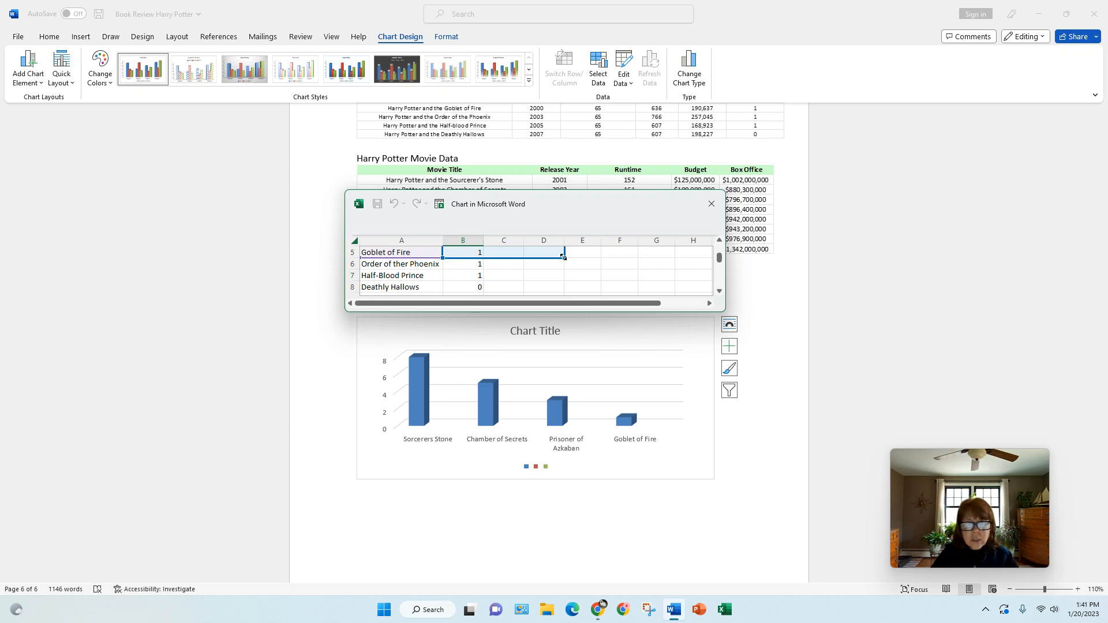
{"action": "left_click_drag", "start_coordinate": [563, 257], "coordinate": [562, 289]}
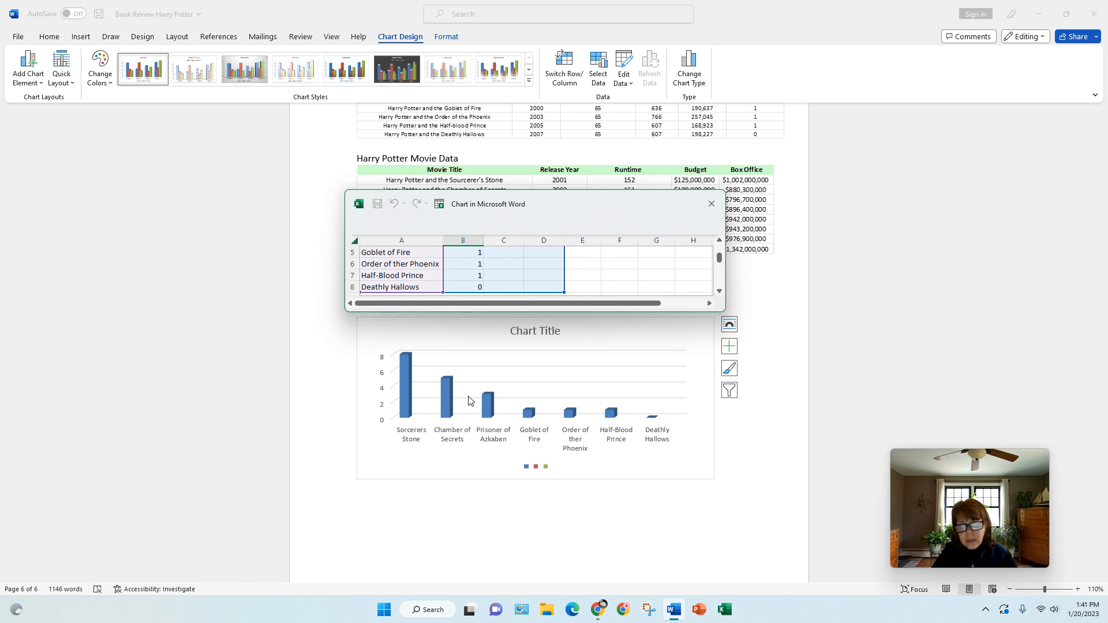
{"action": "left_click", "coordinate": [715, 208]}
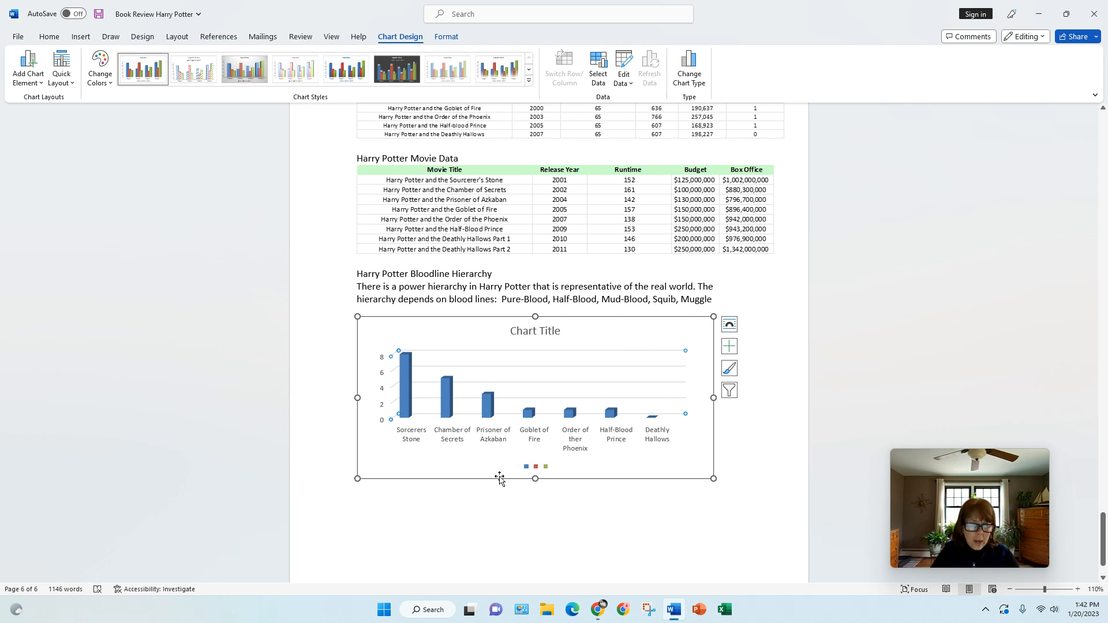
- Replace the placeholder chart title with "Harry Potter Book Awards"
{"action": "left_click", "coordinate": [531, 333]}
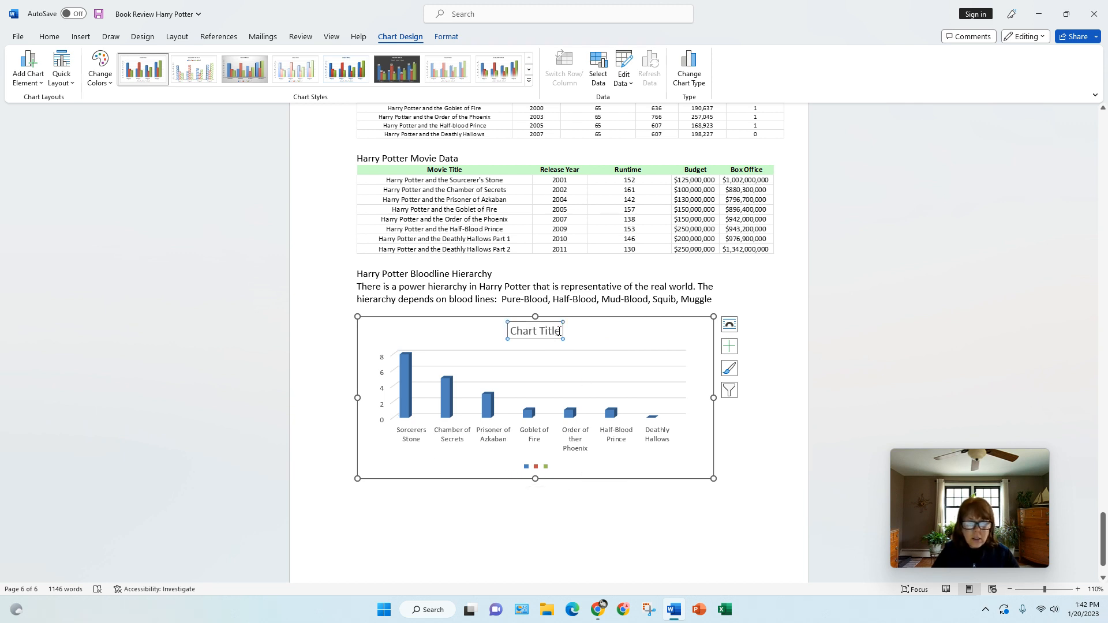
{"action": "left_click_drag", "start_coordinate": [558, 332], "coordinate": [524, 339]}
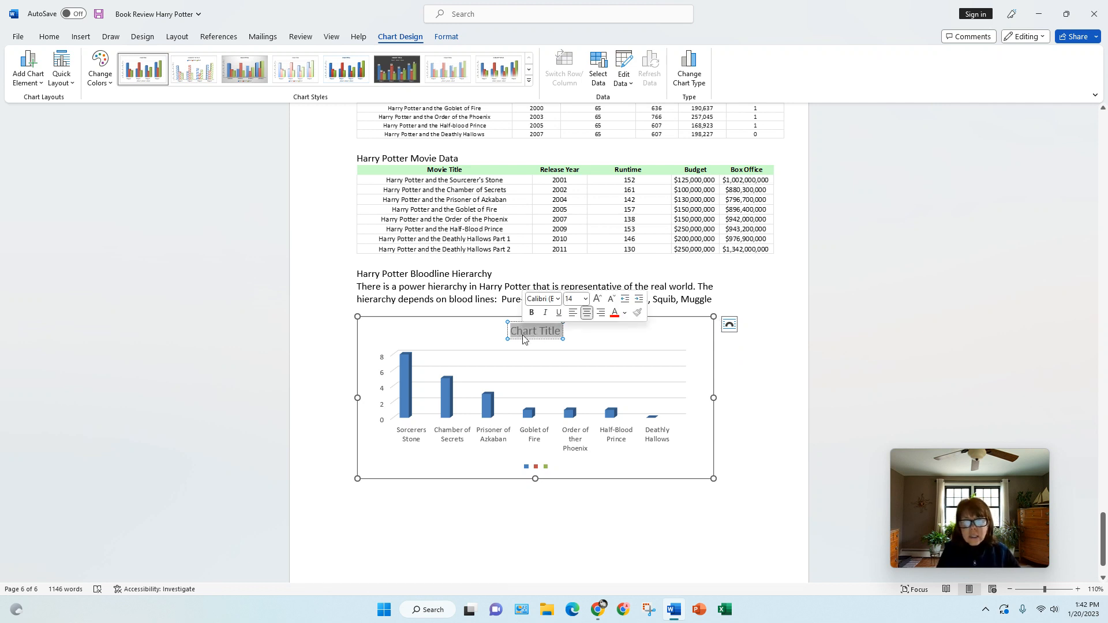
{"action": "type", "text": "H"}
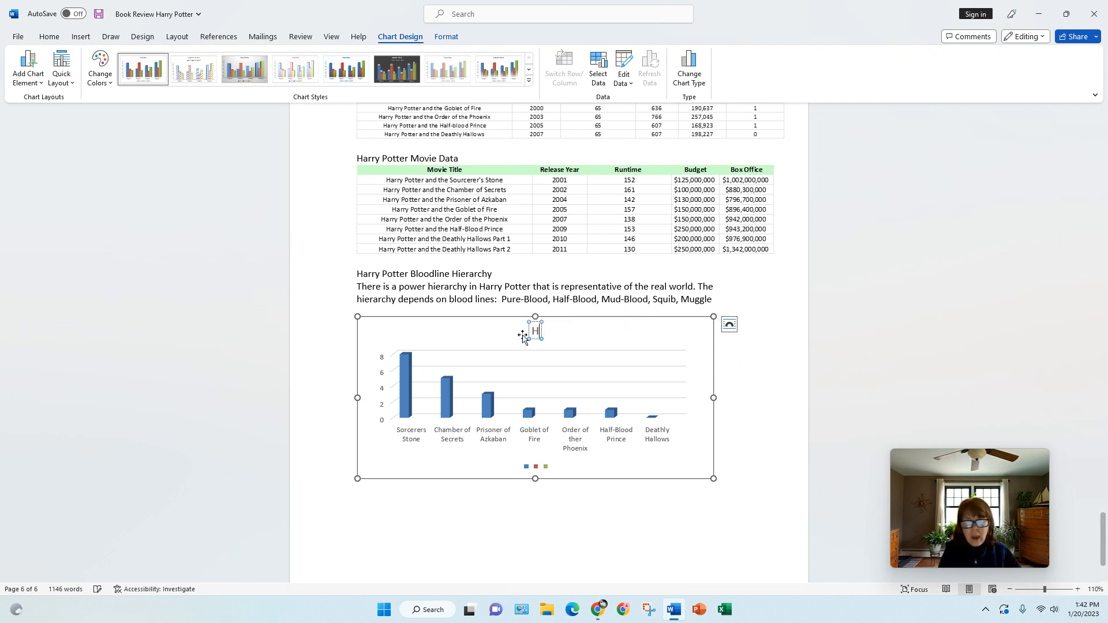
{"action": "type", "text": "arry Pot"}
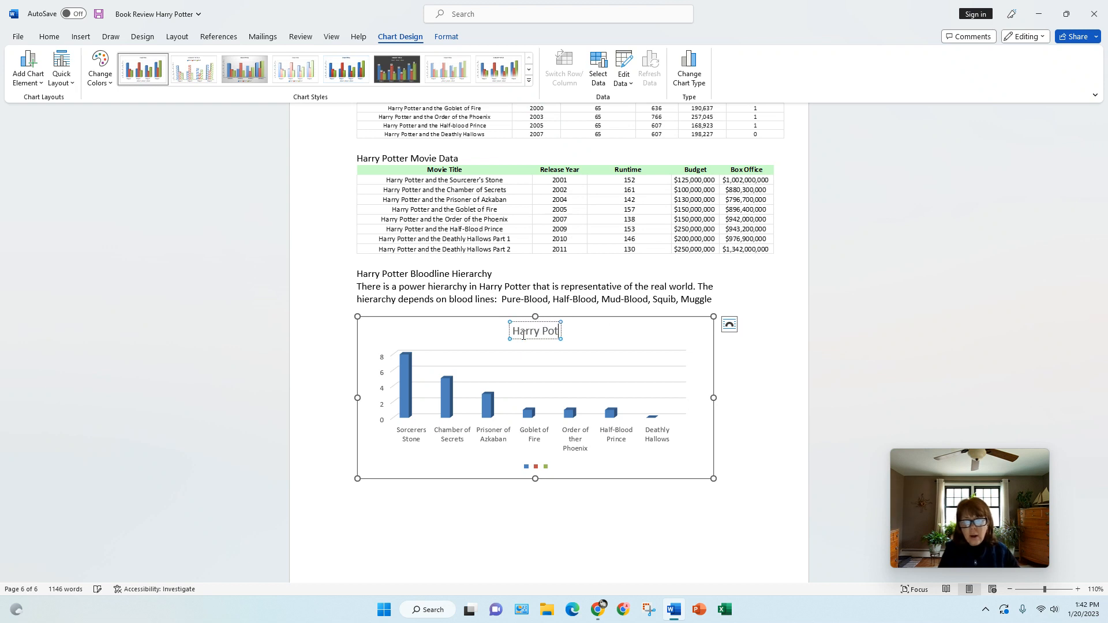
{"action": "type", "text": "ter Boo"}
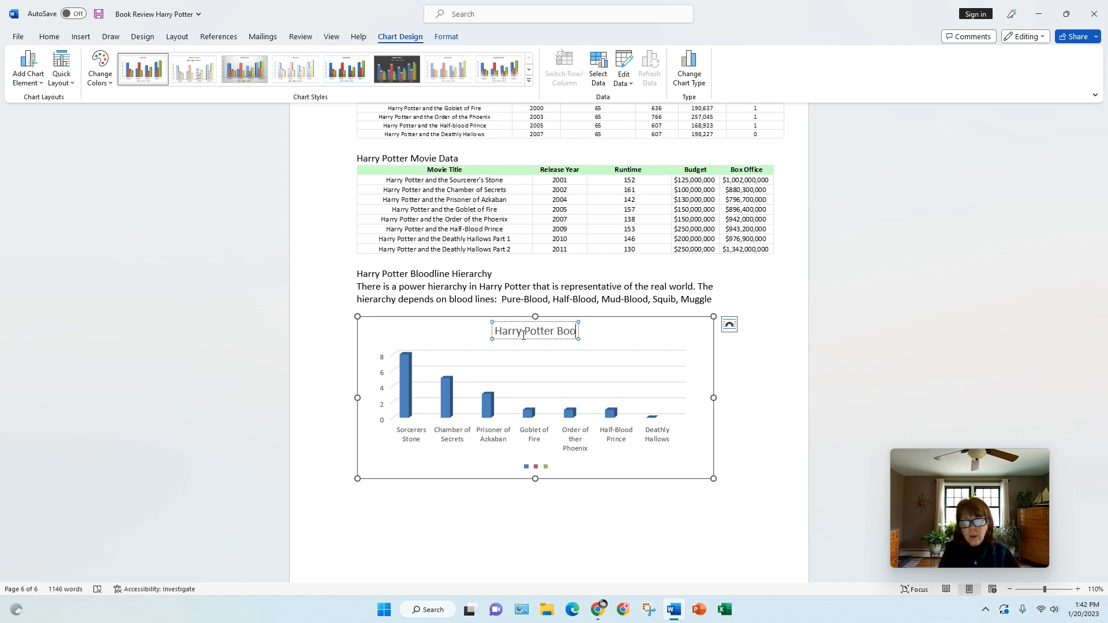
{"action": "type", "text": "k Awards"}
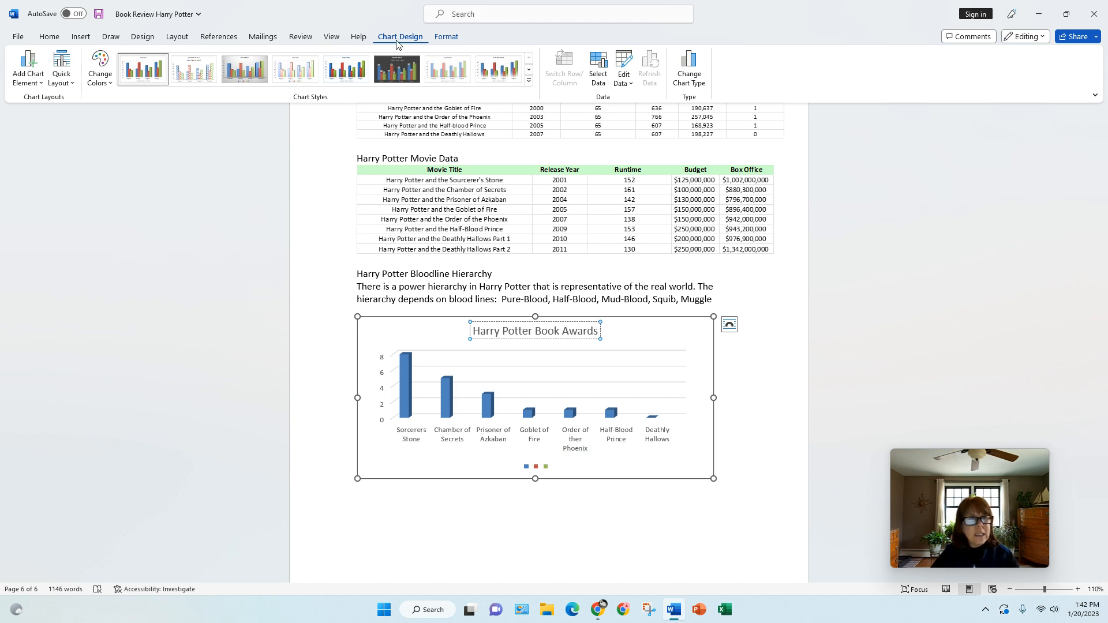
- Remove the legend from the awards chart
{"action": "left_click", "coordinate": [43, 85]}
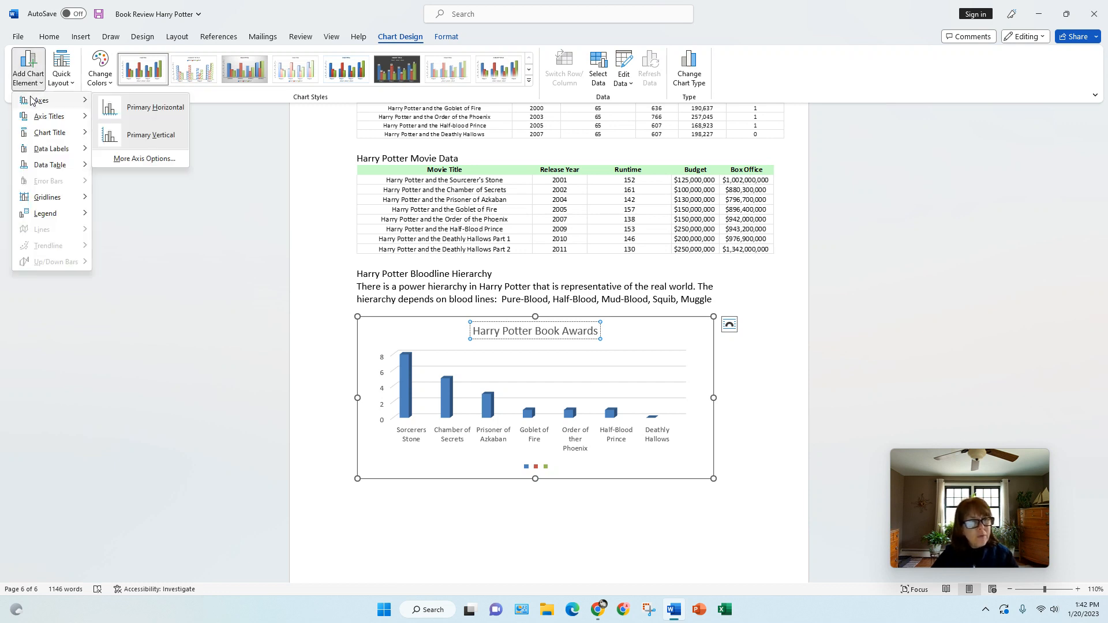
{"action": "mouse_move", "coordinate": [45, 117]}
{"action": "mouse_move", "coordinate": [40, 138]}
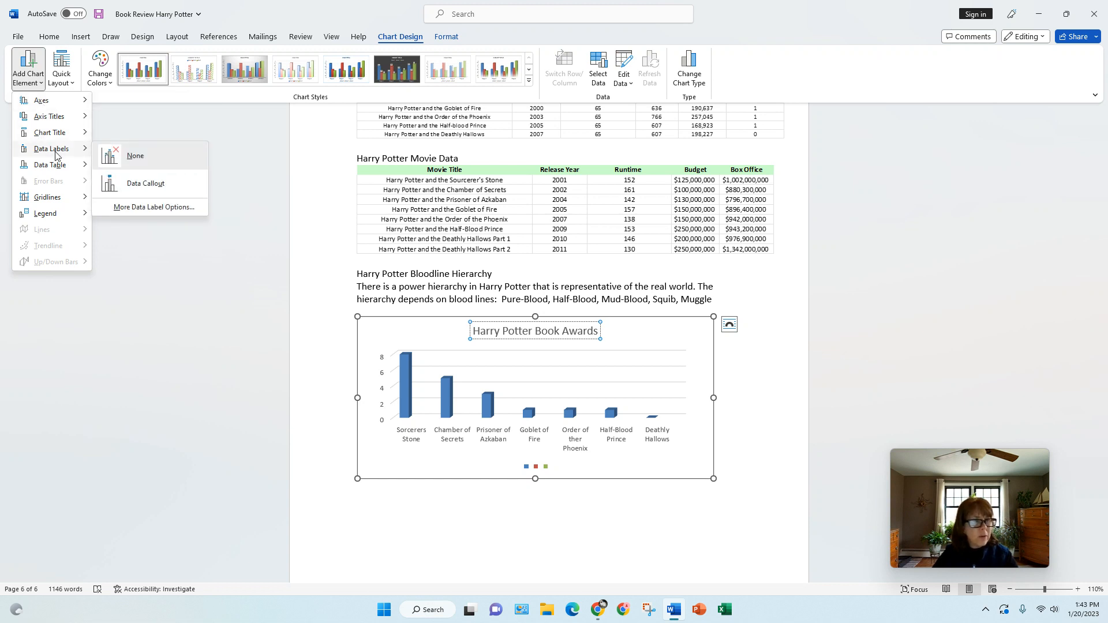
{"action": "mouse_move", "coordinate": [45, 216]}
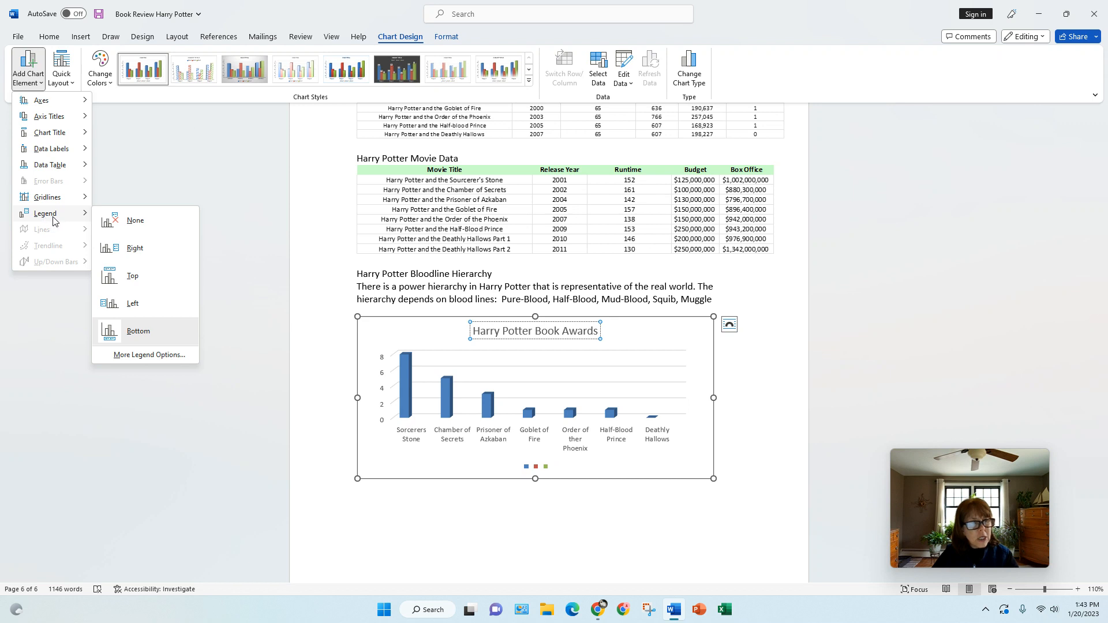
{"action": "left_click", "coordinate": [130, 225]}
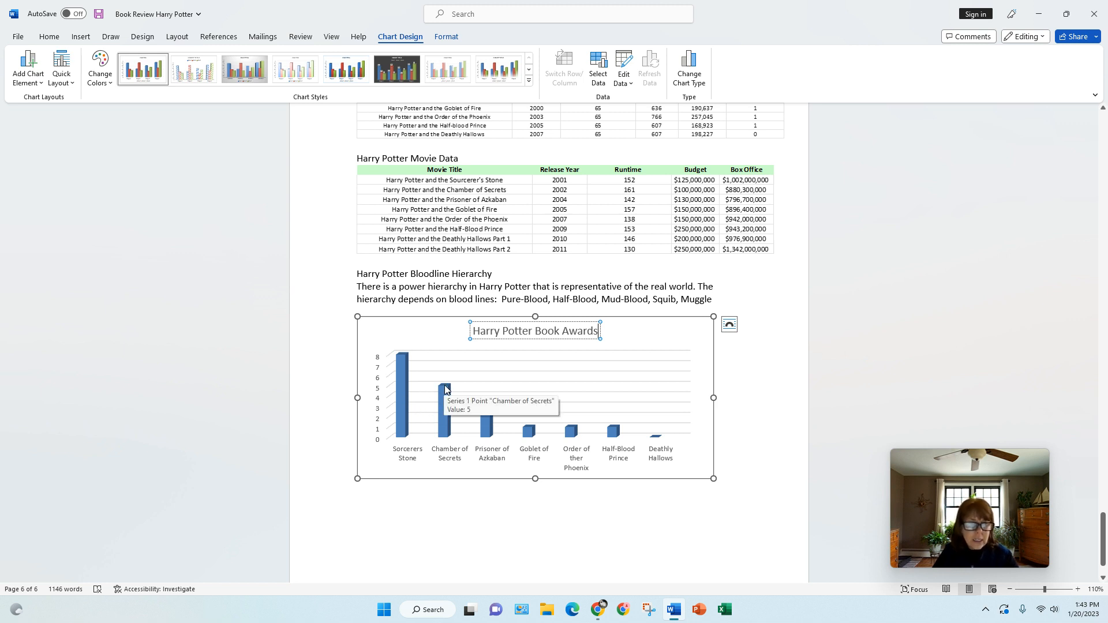
- Add data callouts to the chart's columns and limit their content to the value by excluding the category name
{"action": "left_click", "coordinate": [41, 87]}
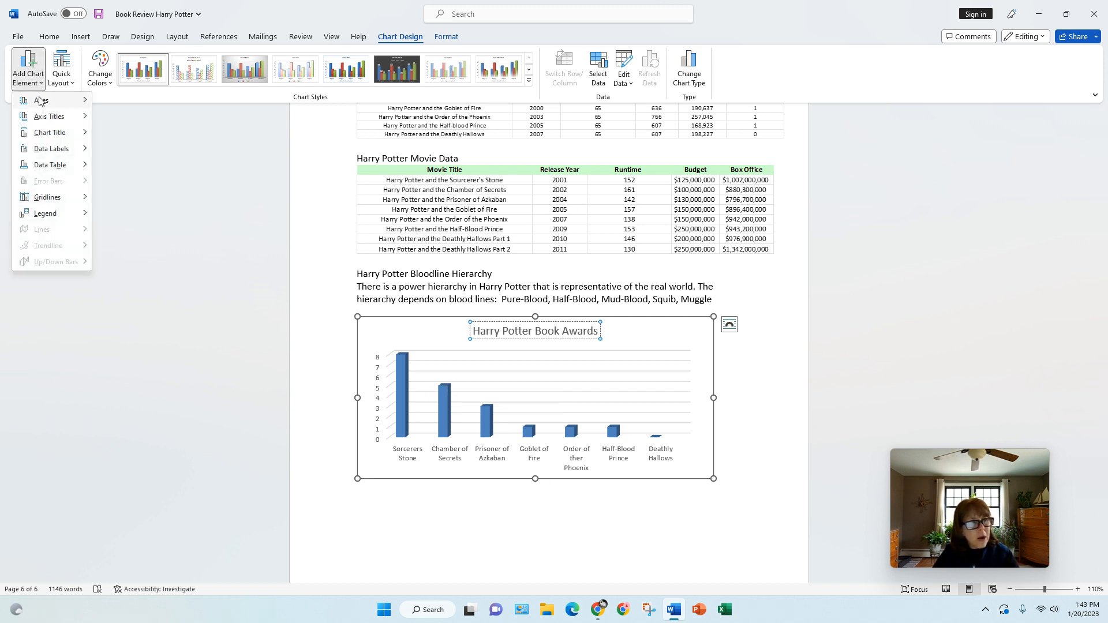
{"action": "mouse_move", "coordinate": [40, 154]}
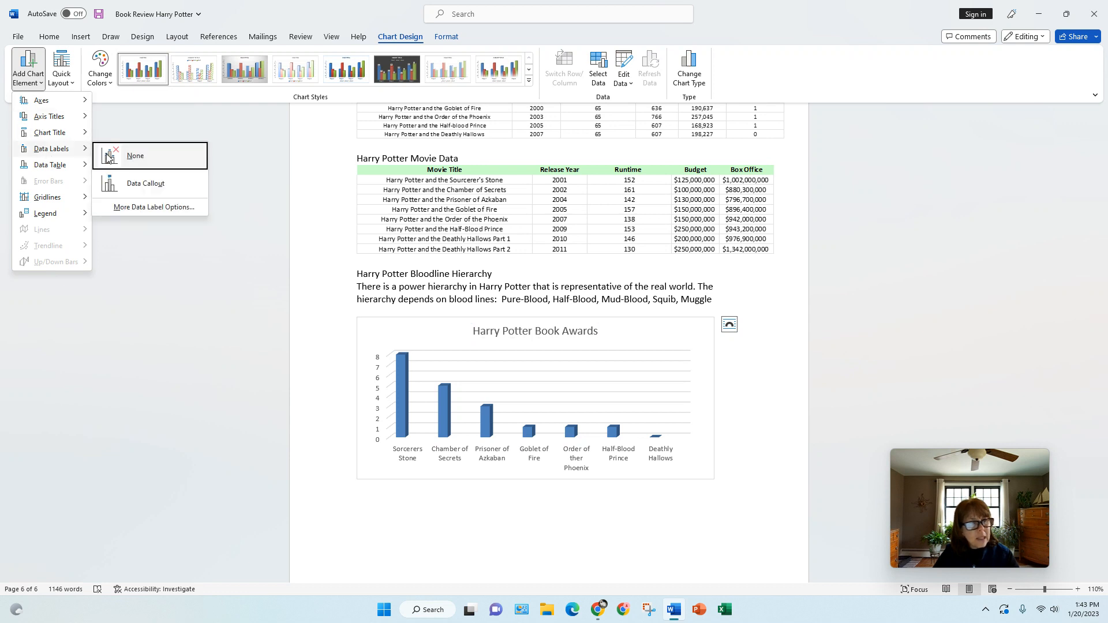
{"action": "left_click", "coordinate": [125, 192]}
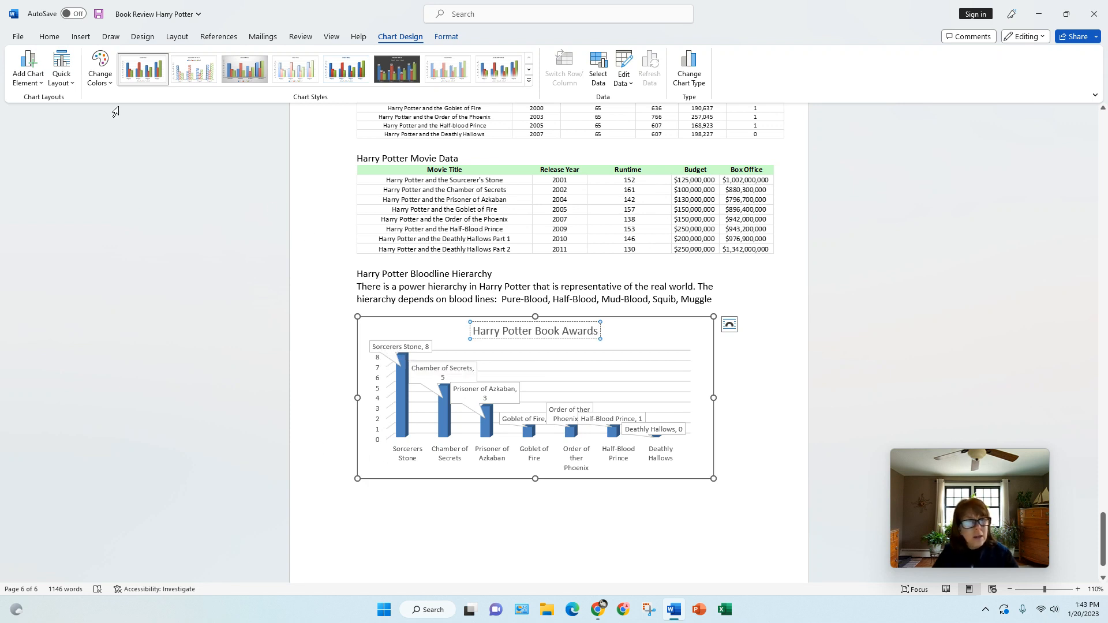
{"action": "left_click", "coordinate": [45, 87]}
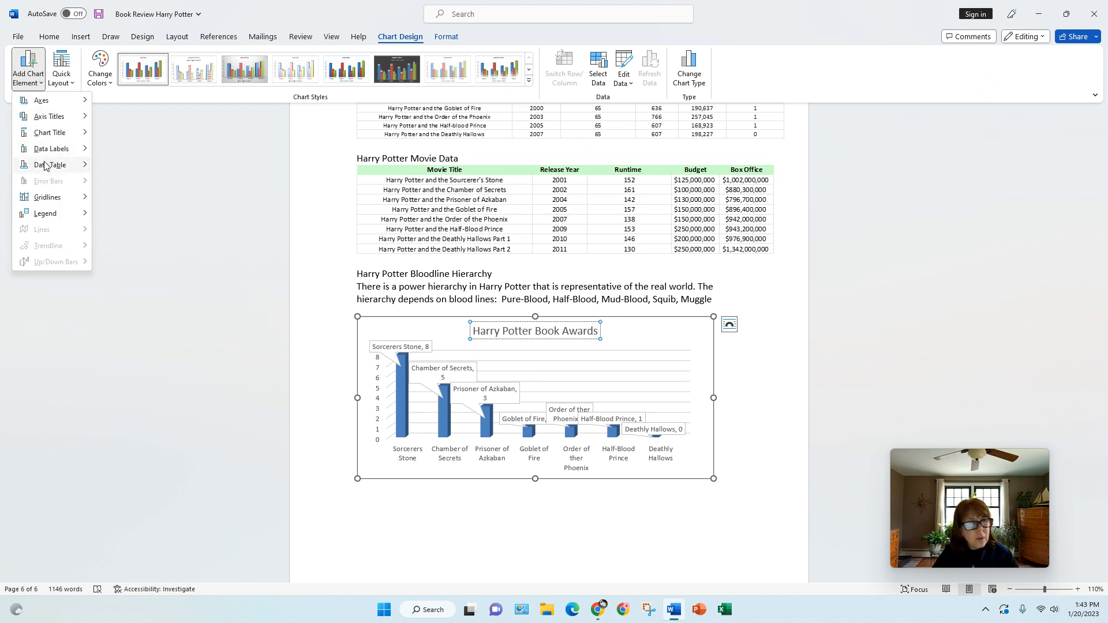
{"action": "mouse_move", "coordinate": [57, 149]}
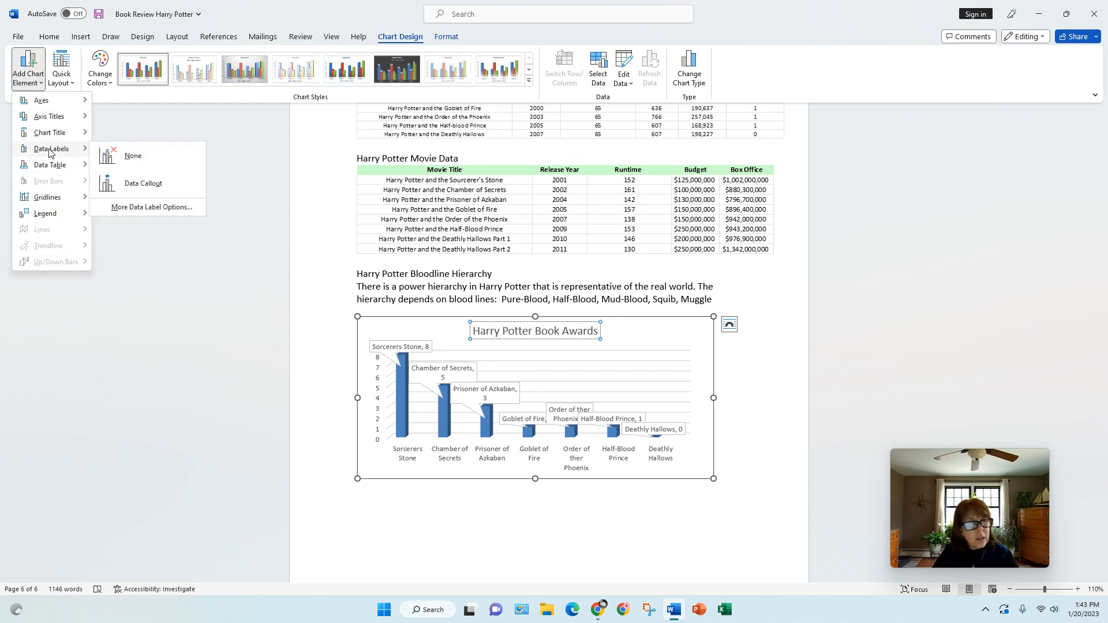
{"action": "left_click", "coordinate": [149, 209]}
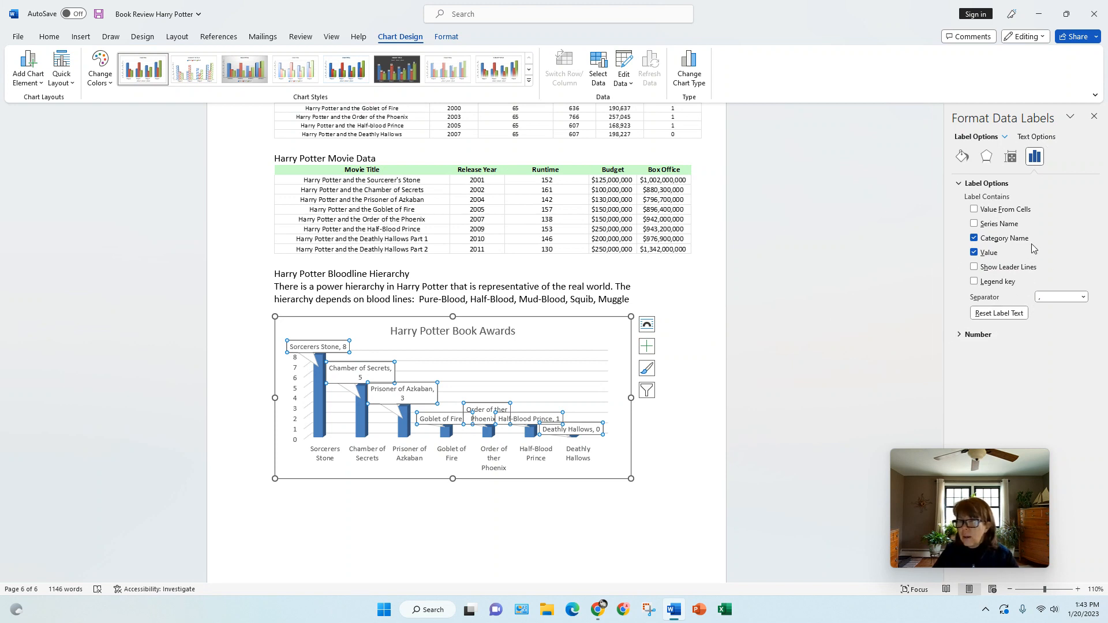
{"action": "left_click", "coordinate": [975, 238]}
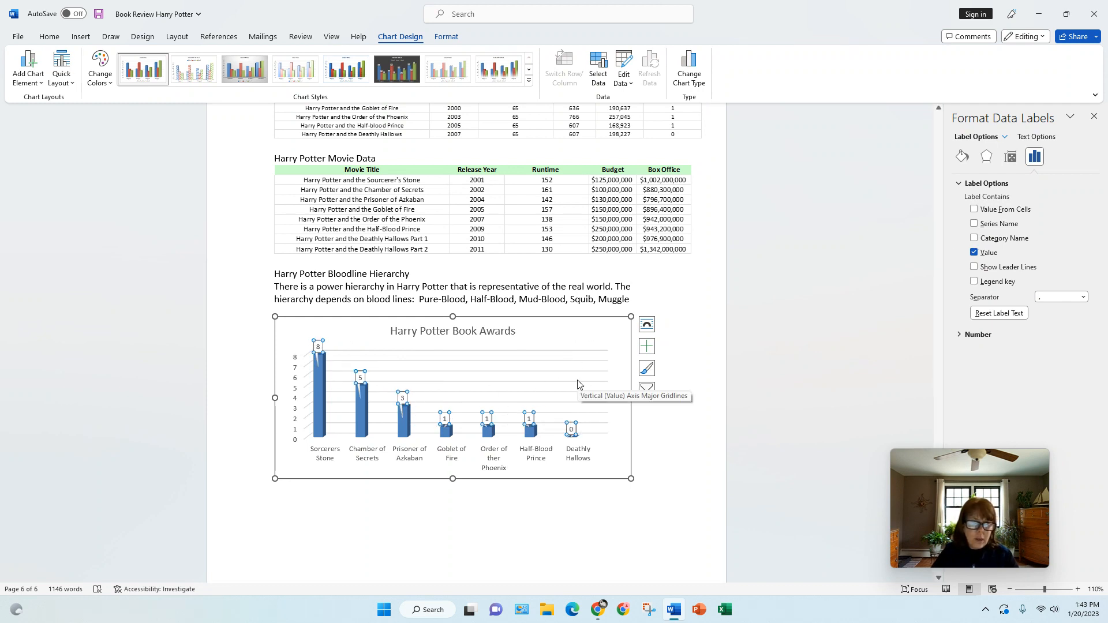
{"action": "left_click", "coordinate": [109, 85]}
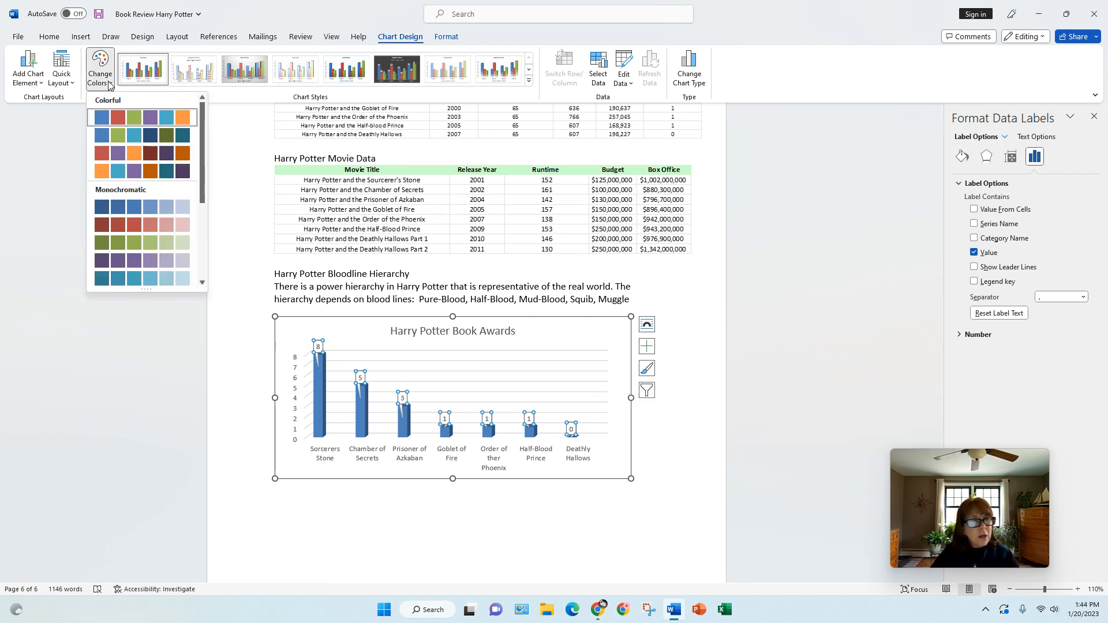
{"action": "left_click", "coordinate": [74, 84]}
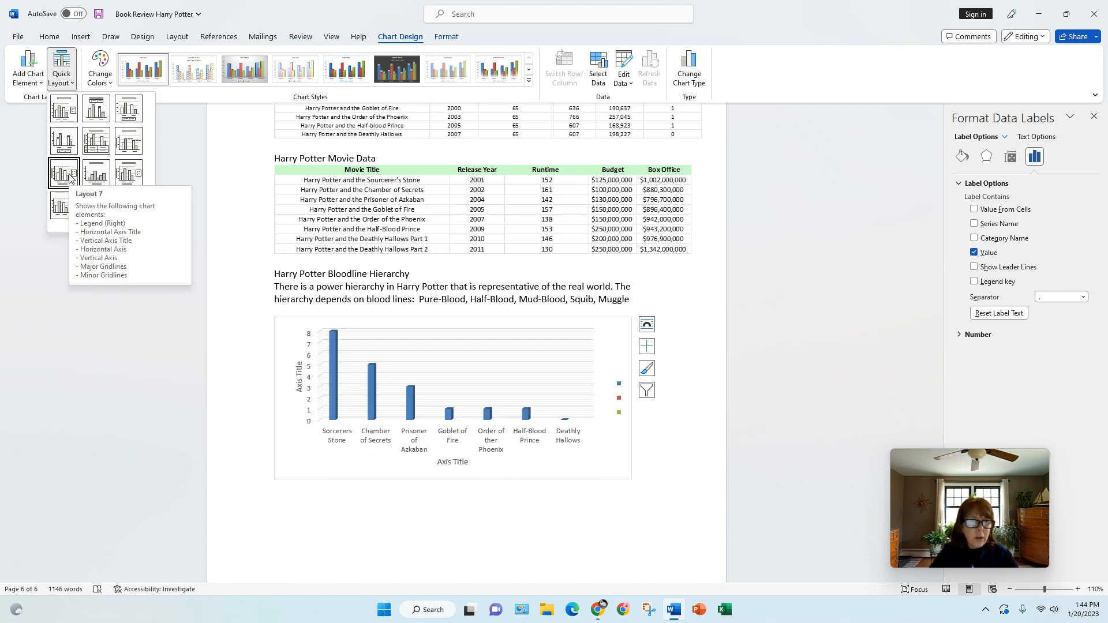
{"action": "left_click", "coordinate": [529, 81]}
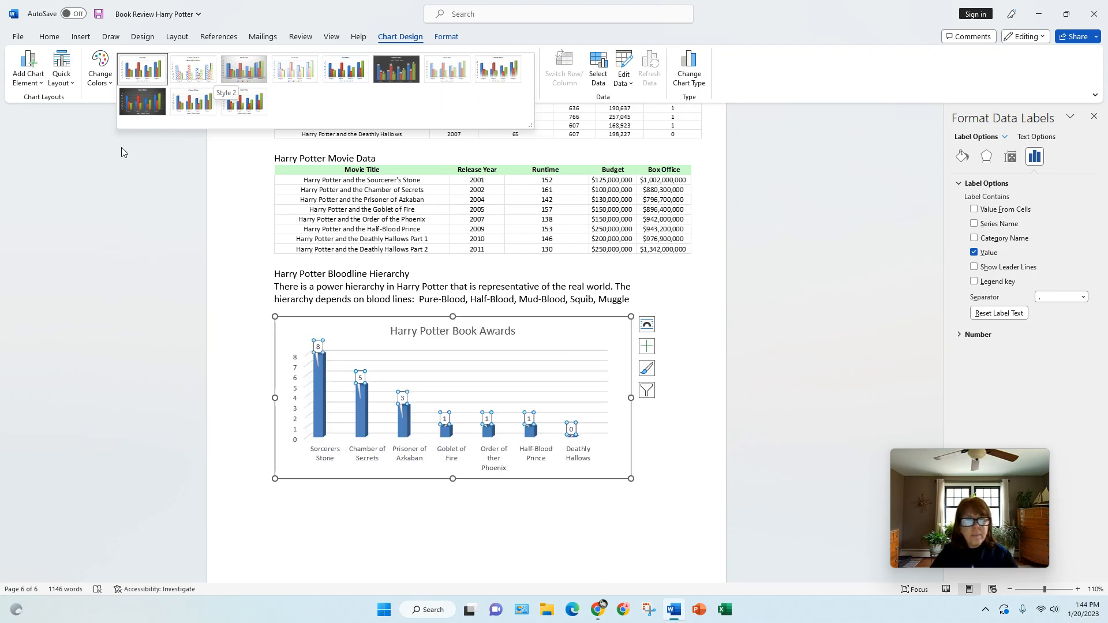
{"action": "left_click", "coordinate": [120, 204]}
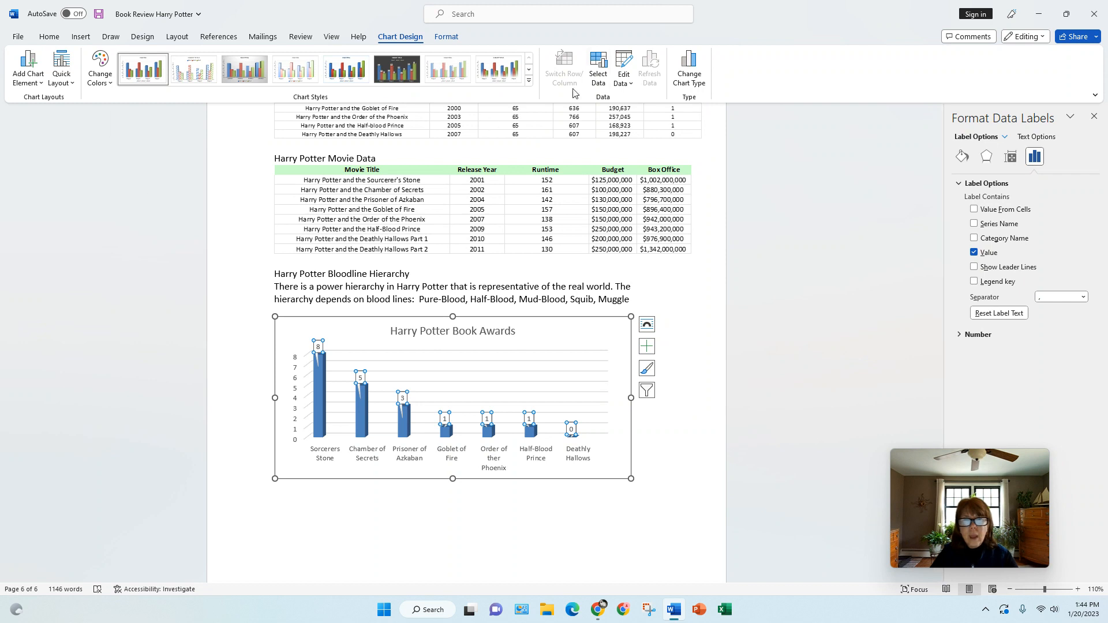
{"action": "left_click", "coordinate": [624, 63]}
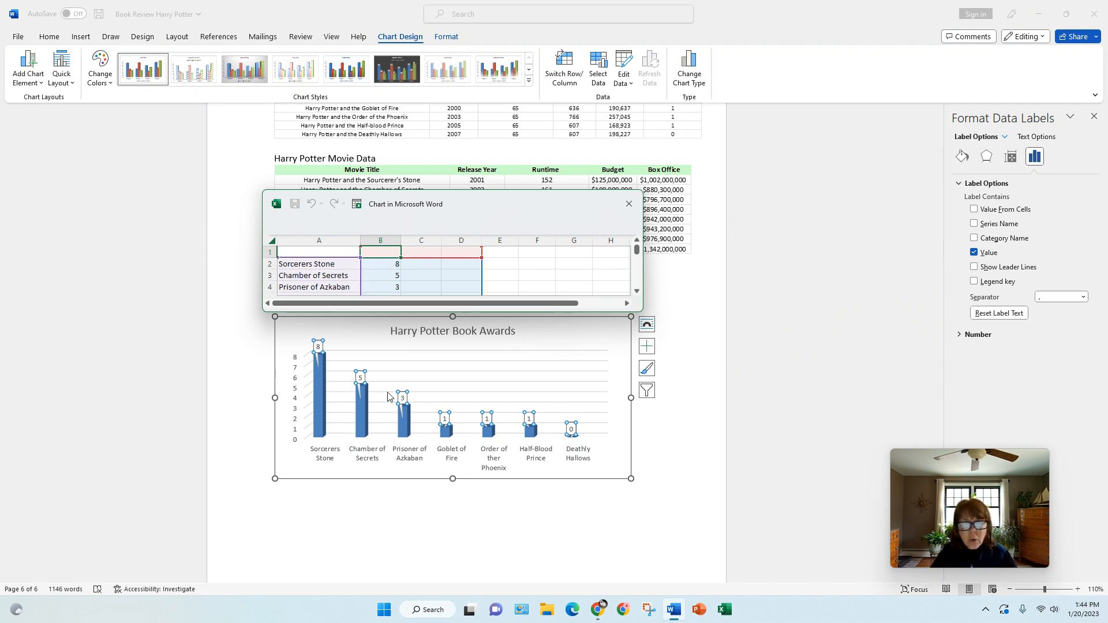
{"action": "left_click", "coordinate": [630, 205]}
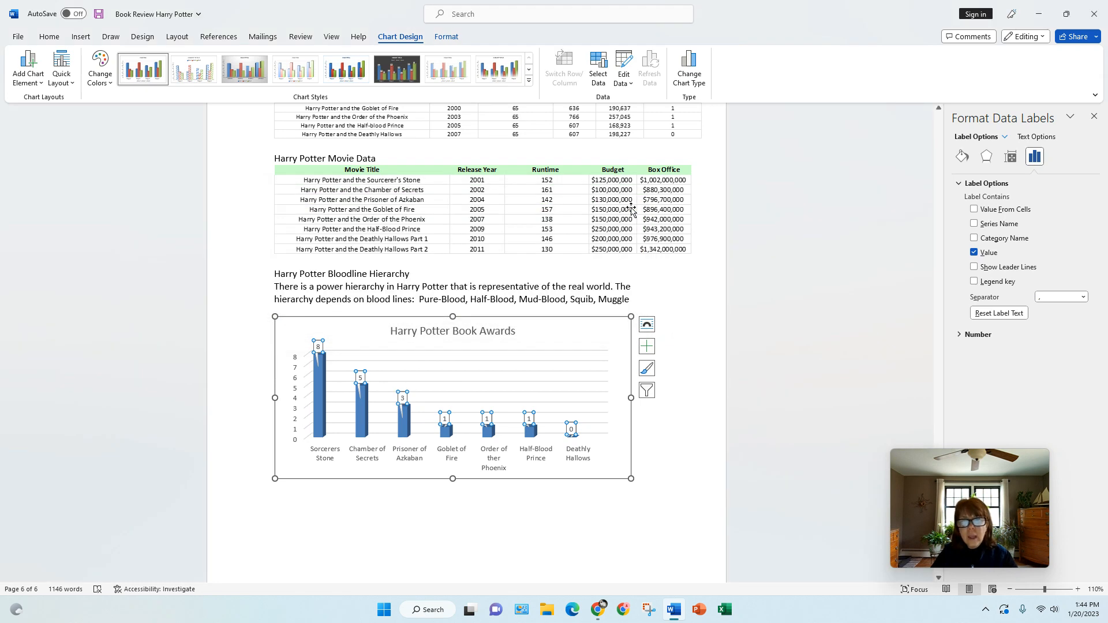
- Change the awards chart's type to 3-D Clustered Bar
{"action": "left_click", "coordinate": [690, 77]}
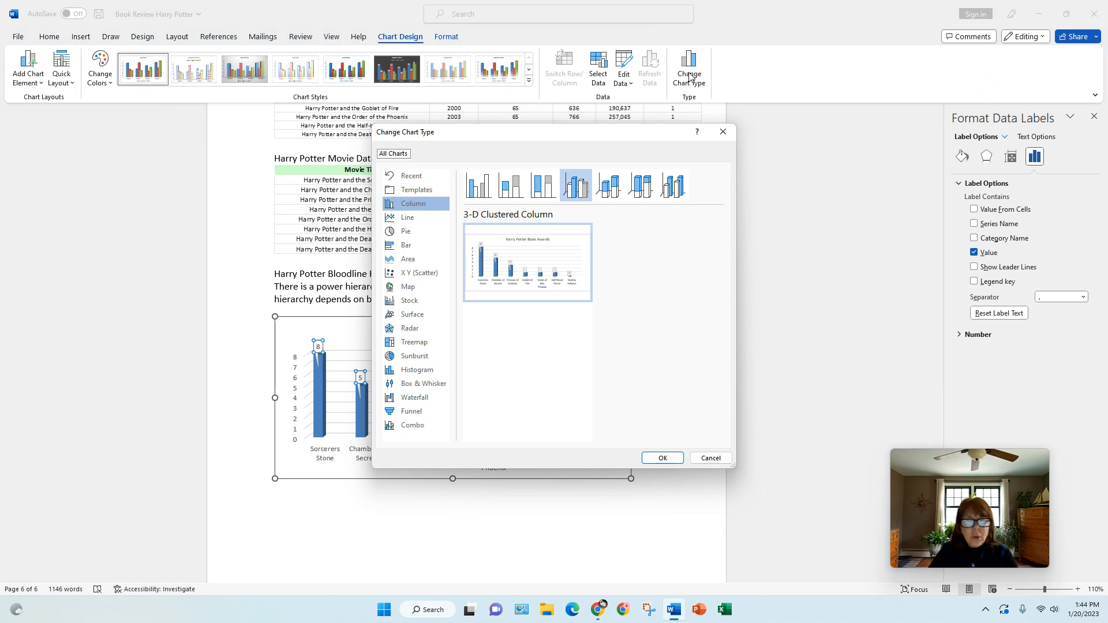
{"action": "mouse_move", "coordinate": [579, 217]}
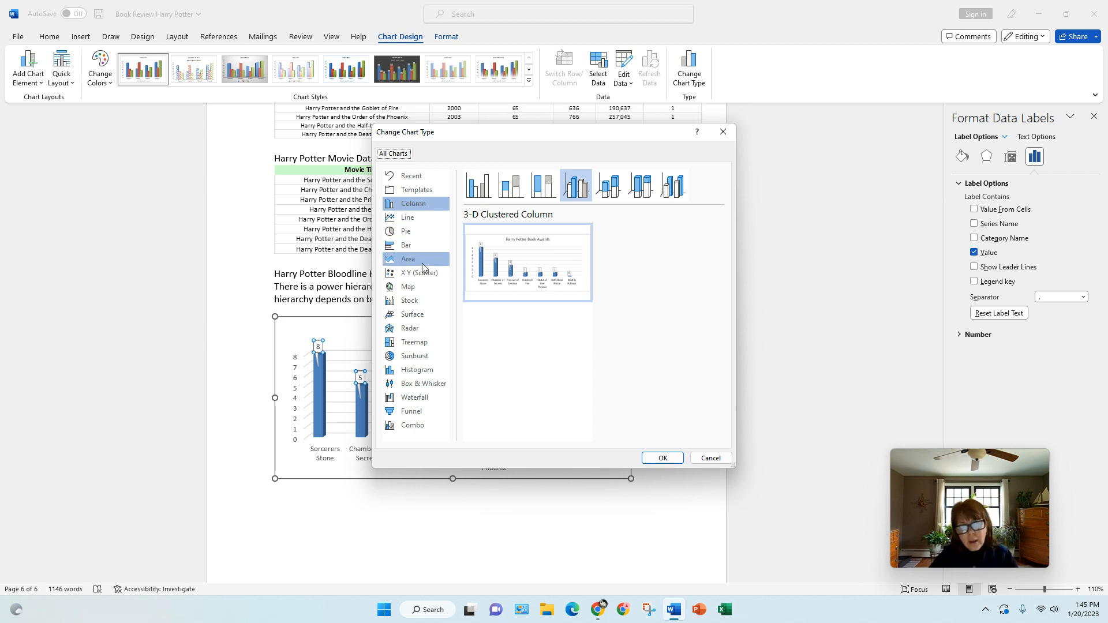
{"action": "left_click", "coordinate": [411, 249]}
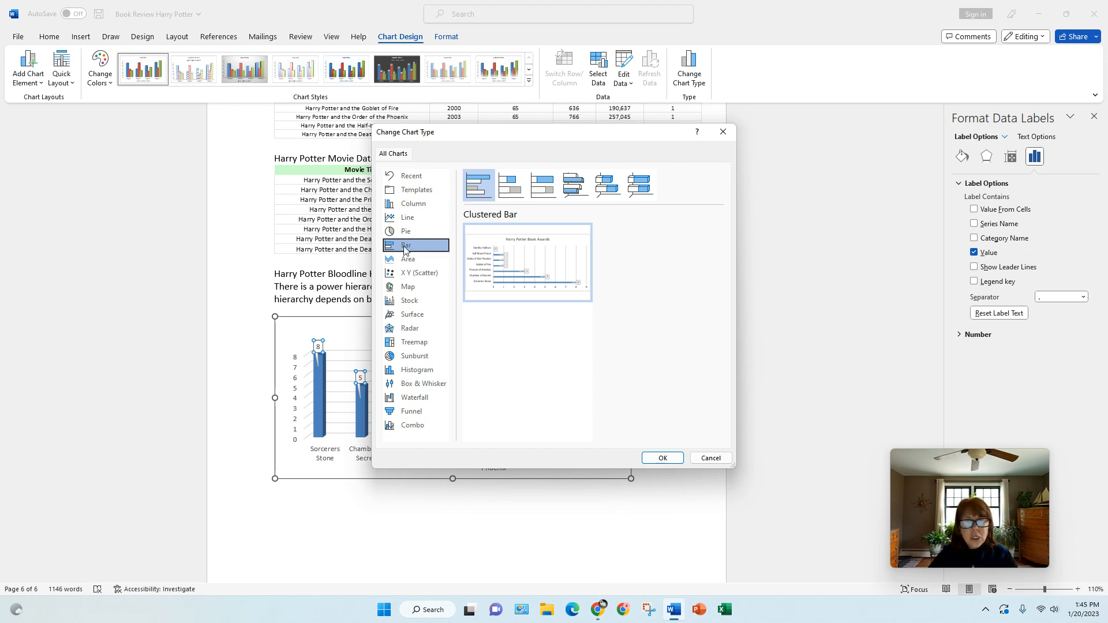
{"action": "left_click", "coordinate": [581, 193]}
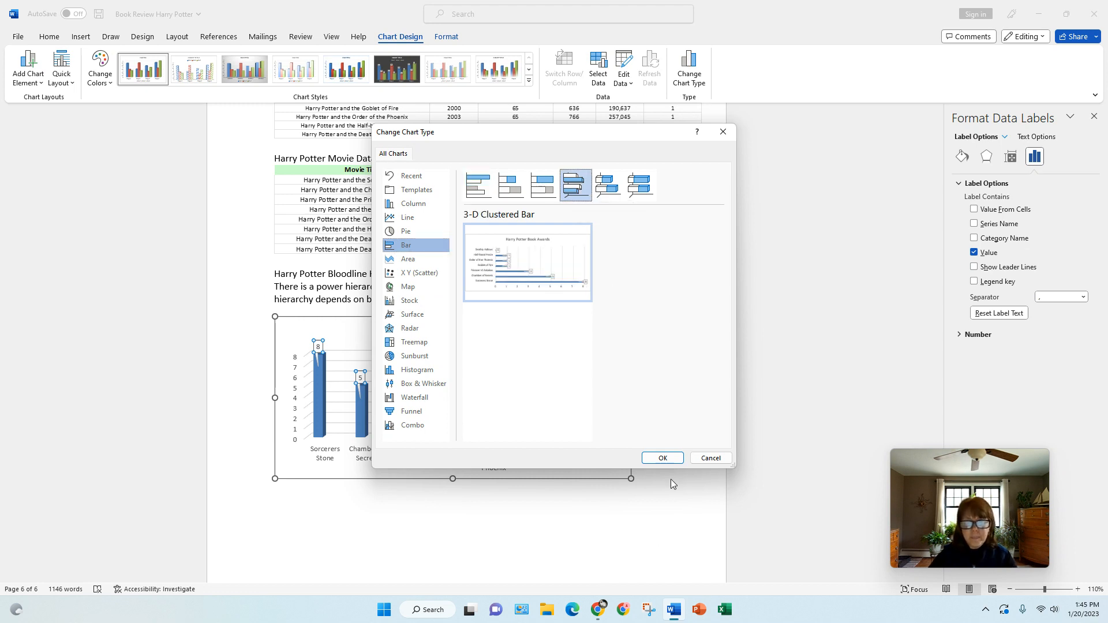
{"action": "left_click", "coordinate": [663, 459]}
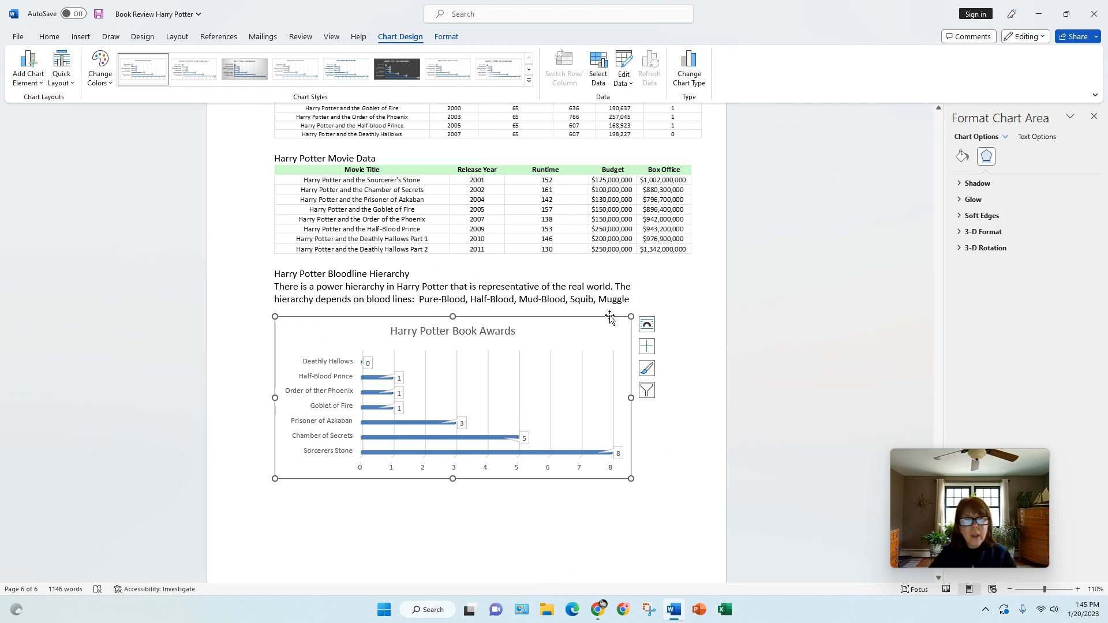
- Apply the solid olive green theme shape style with a darker outline to the chart title "Harry Potter Book Awards"
{"action": "left_click", "coordinate": [447, 36]}
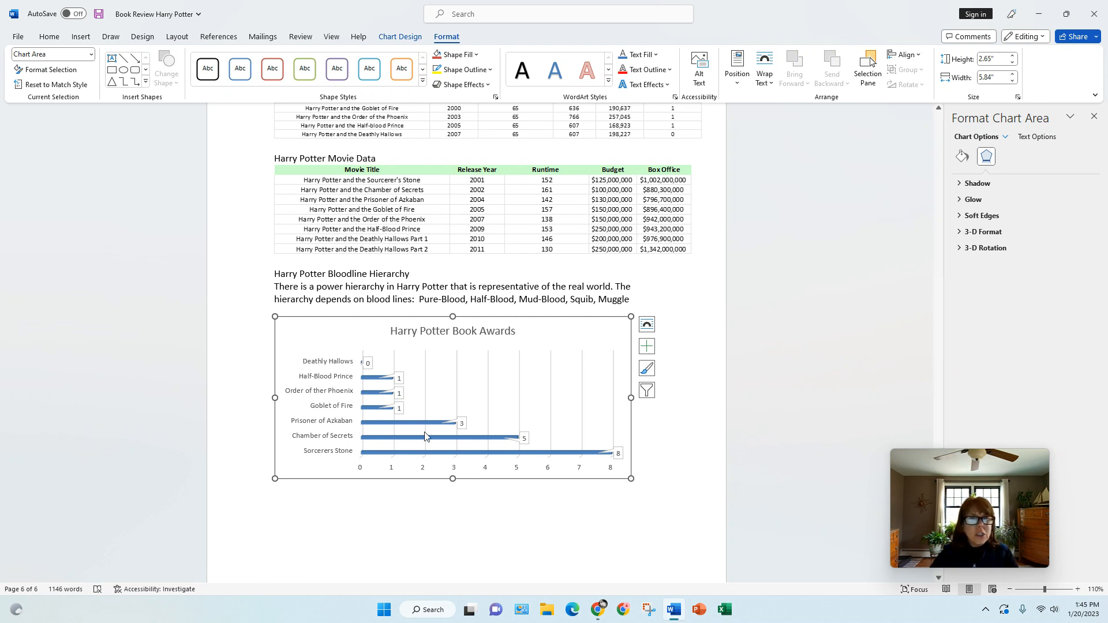
{"action": "left_click", "coordinate": [396, 39]}
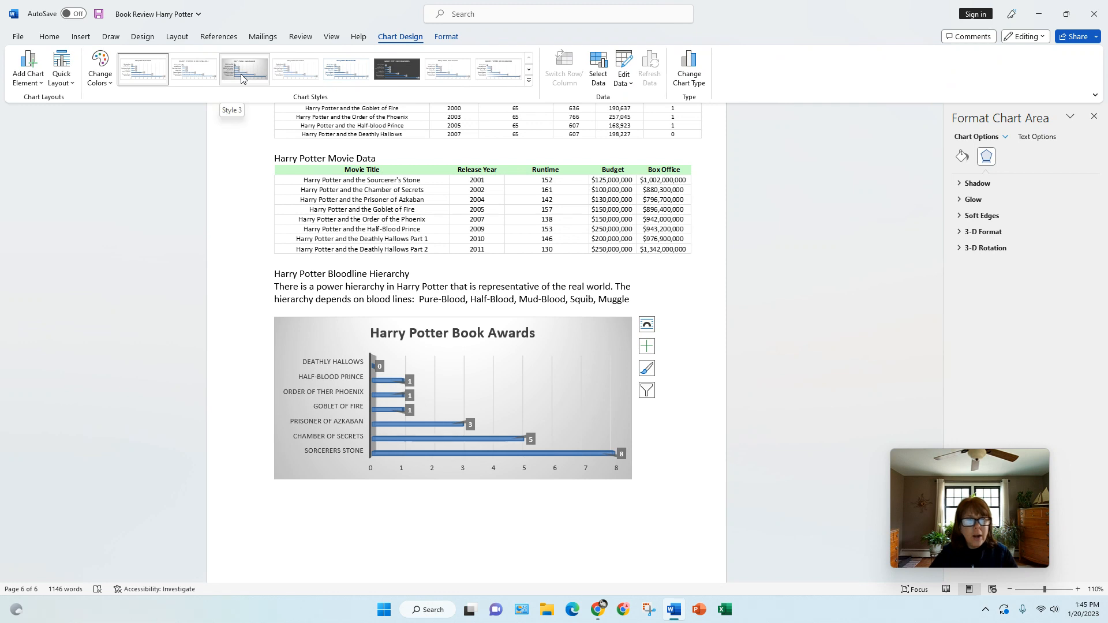
{"action": "left_click", "coordinate": [446, 37]}
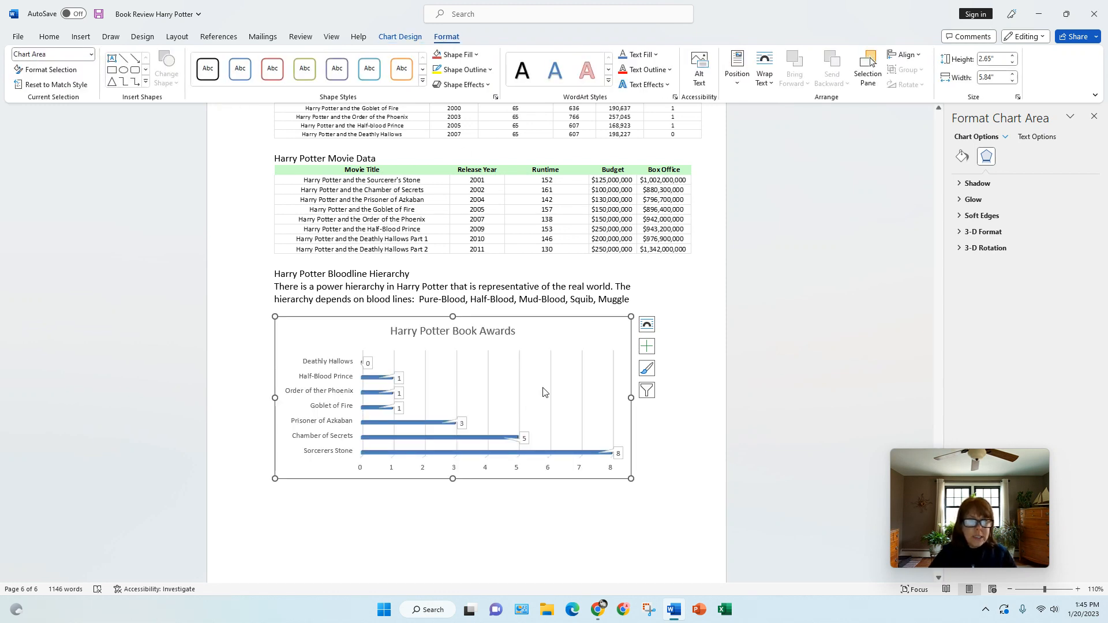
{"action": "left_click", "coordinate": [478, 333]}
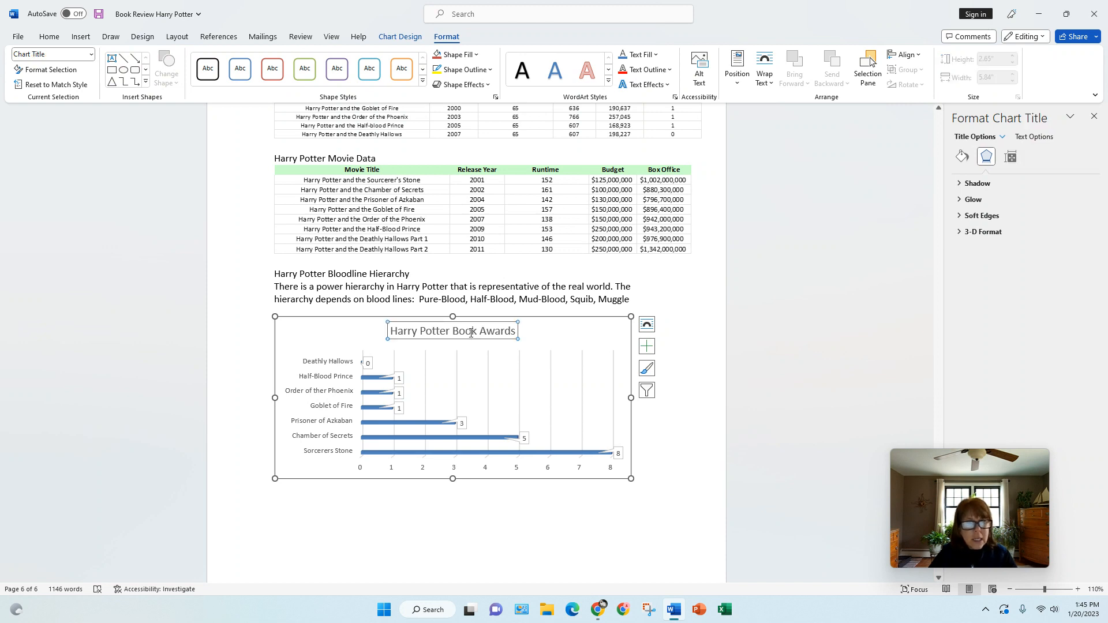
{"action": "left_click", "coordinate": [424, 80]}
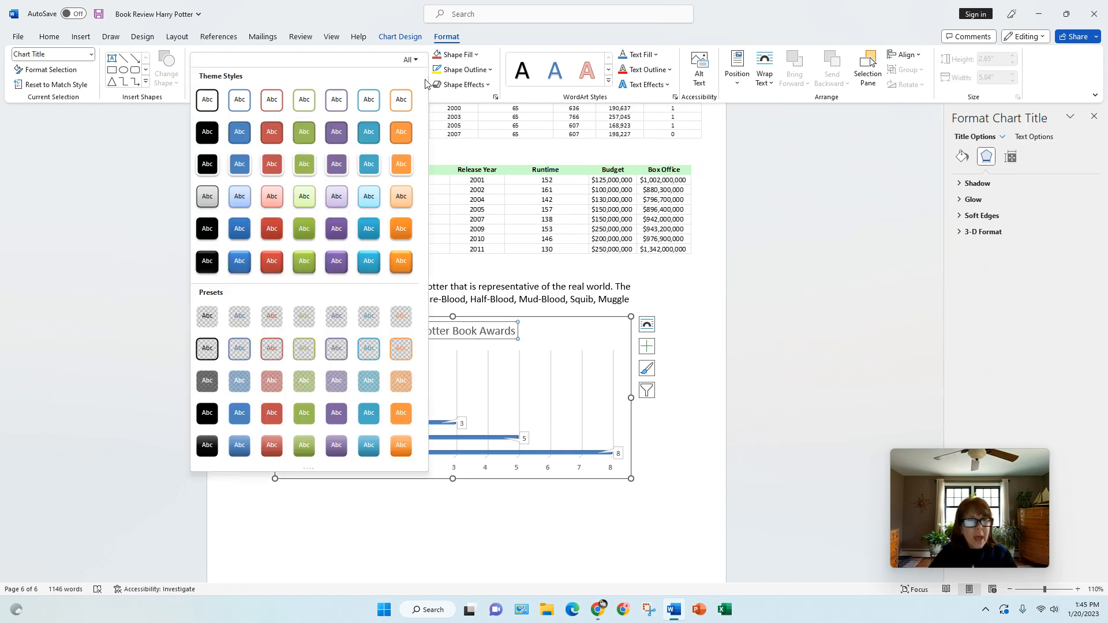
{"action": "left_click", "coordinate": [300, 132]}
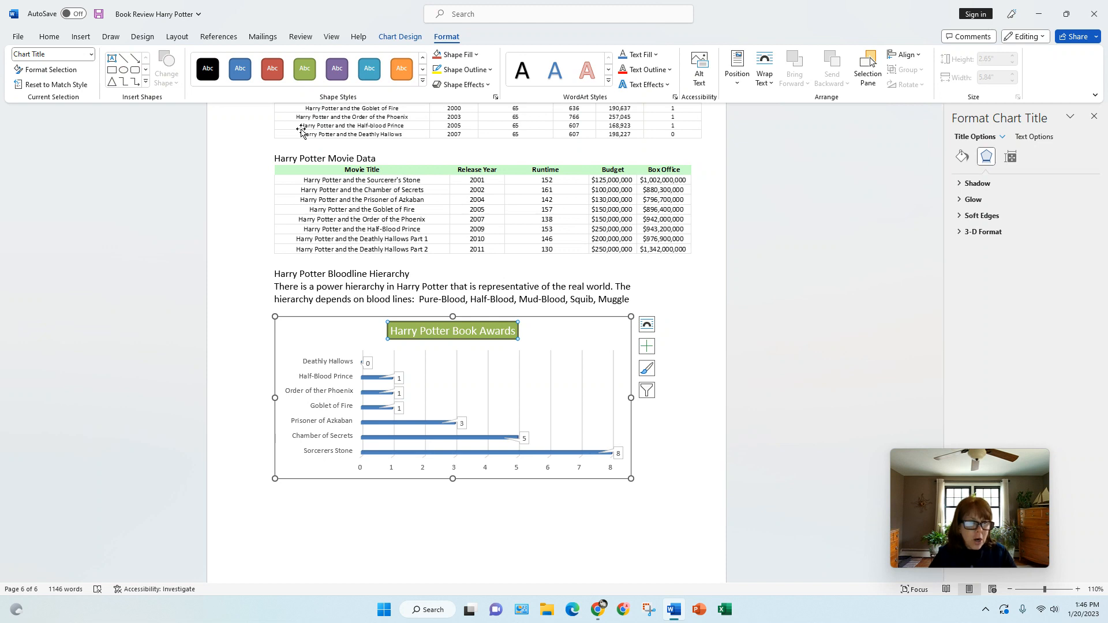
- Select the Floor element of the awards chart and give it the solid black shape style
{"action": "left_click", "coordinate": [321, 339]}
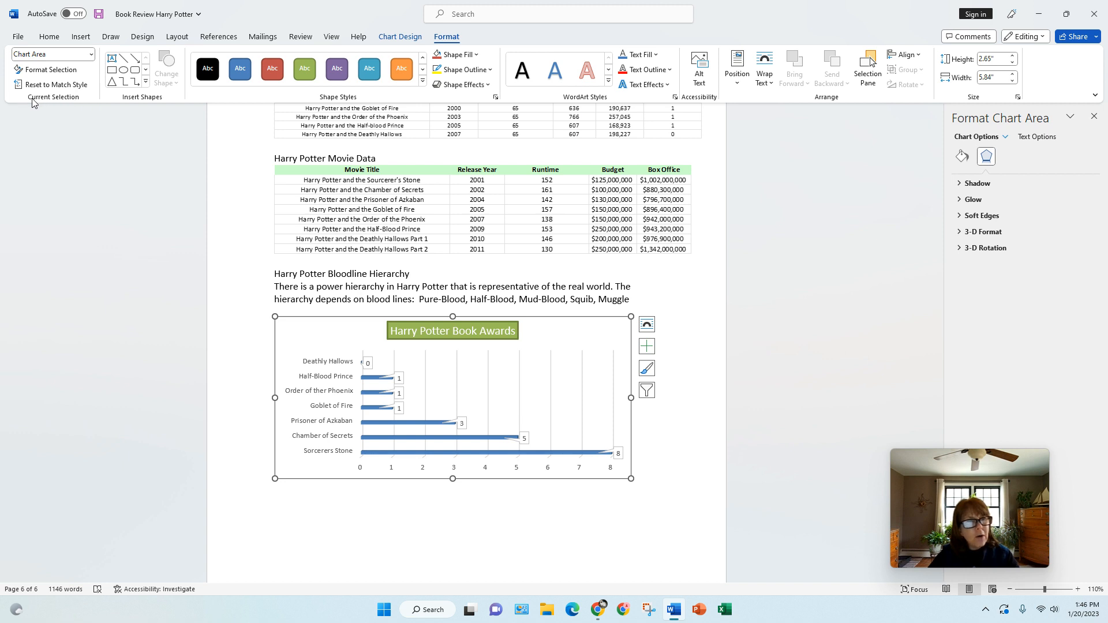
{"action": "left_click", "coordinate": [91, 54]}
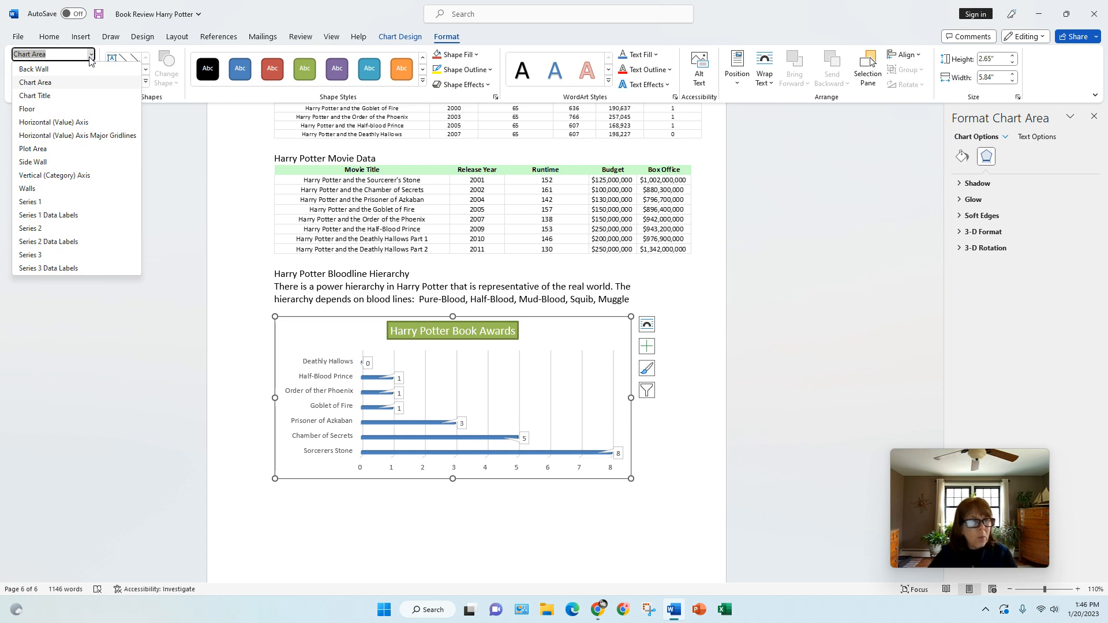
{"action": "left_click", "coordinate": [47, 113]}
{"action": "left_click", "coordinate": [209, 79]}
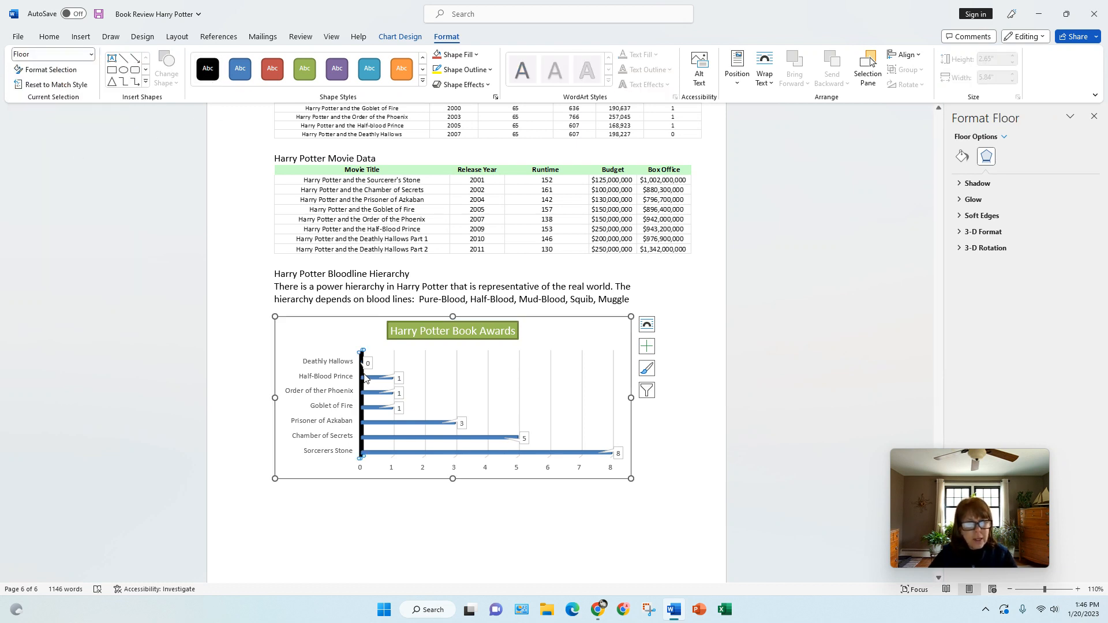
- Select the chart's Back Wall and apply the light gray gradient theme shape style with a black outline
{"action": "left_click", "coordinate": [90, 54]}
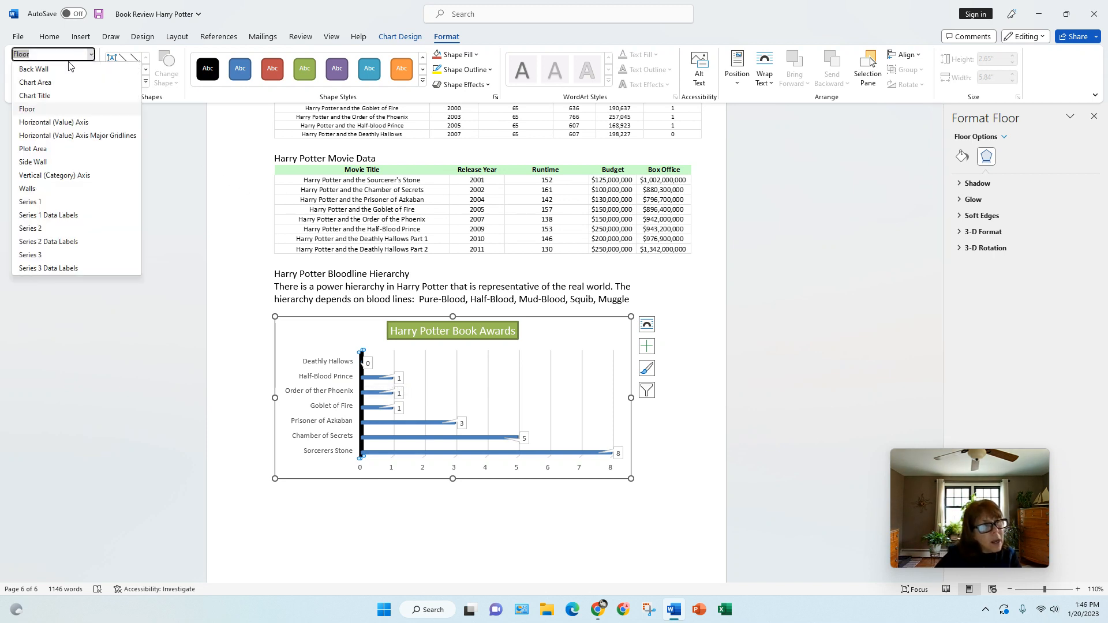
{"action": "left_click", "coordinate": [40, 71]}
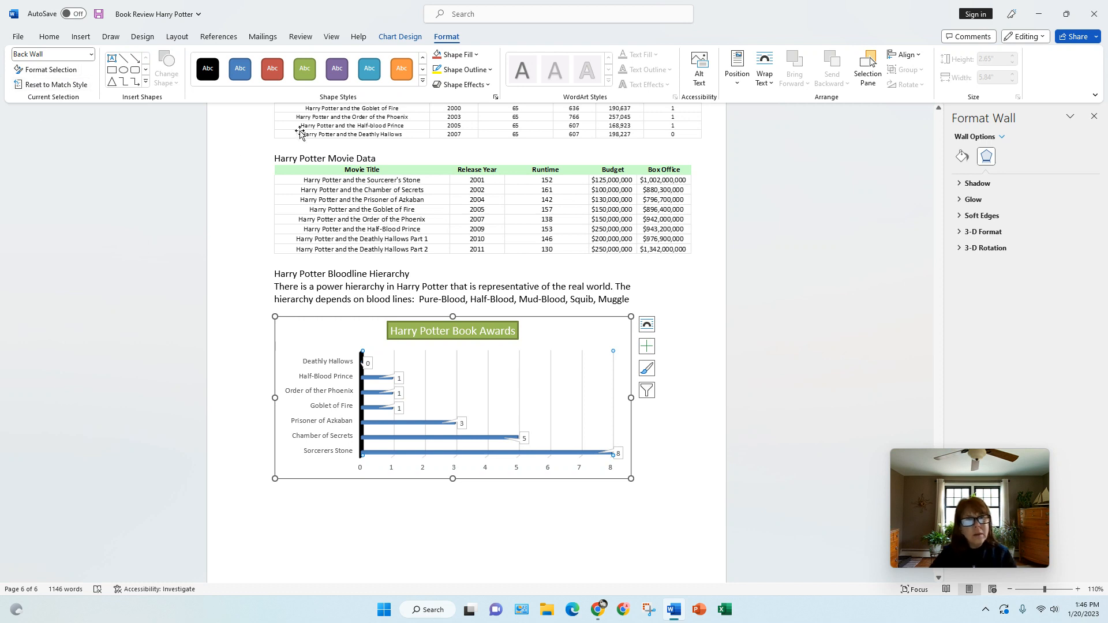
{"action": "left_click", "coordinate": [423, 82]}
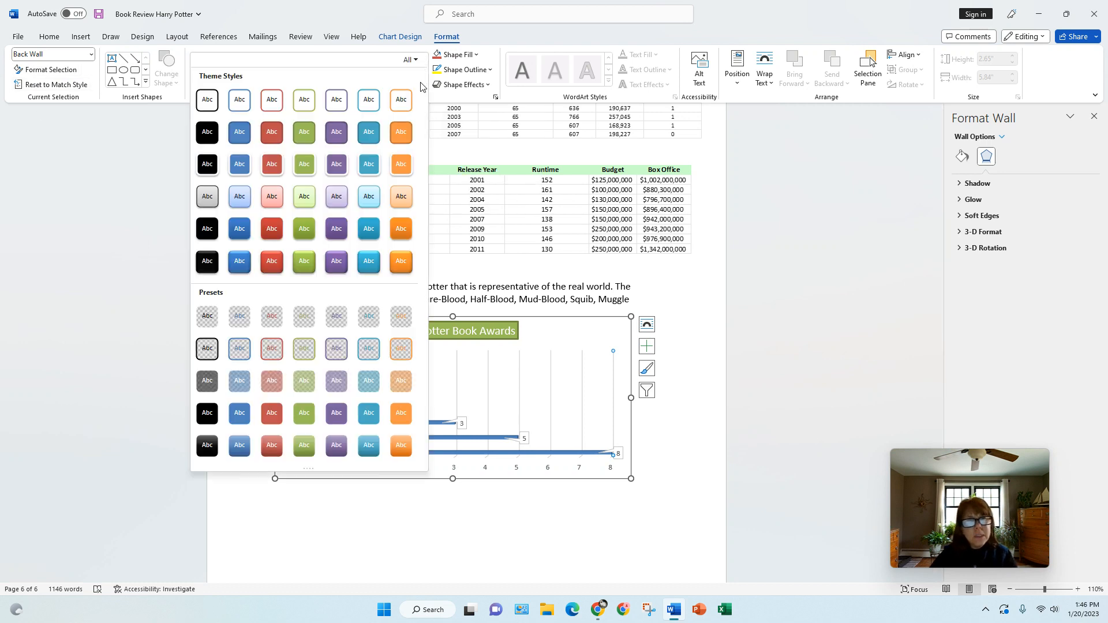
{"action": "left_click", "coordinate": [210, 199]}
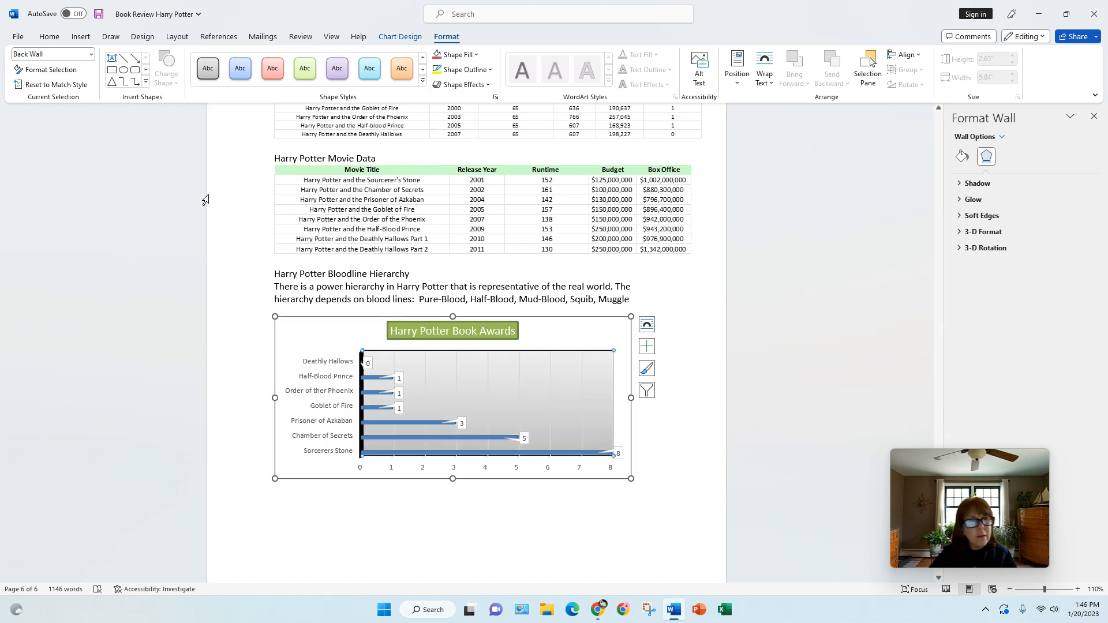
- Select the Chart Area and apply the light green gradient shape style as its background
{"action": "left_click", "coordinate": [91, 53]}
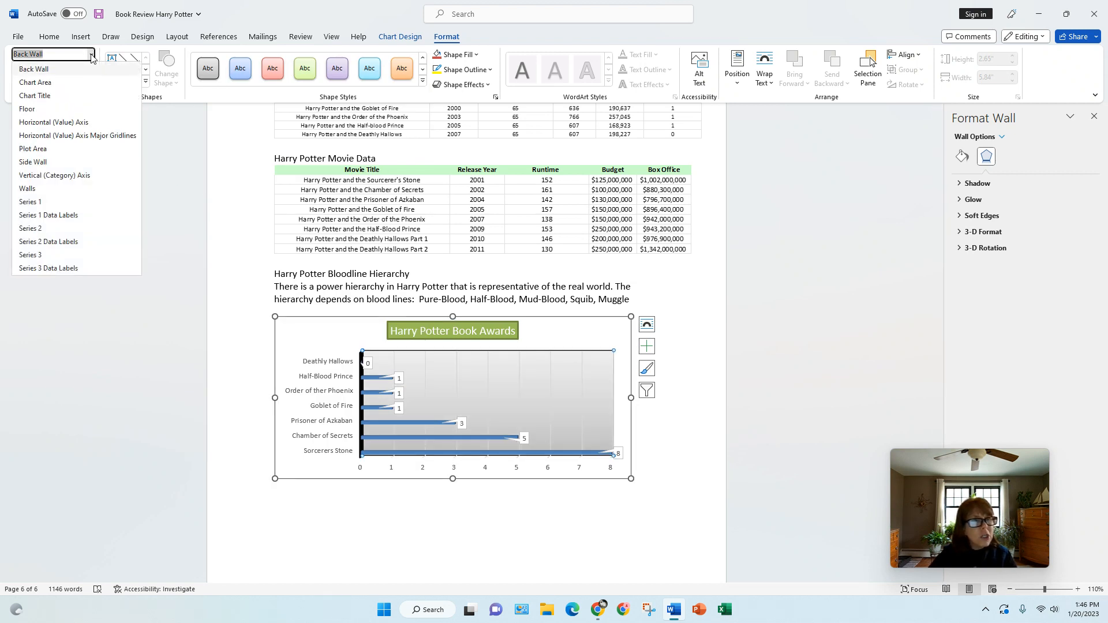
{"action": "left_click", "coordinate": [49, 81]}
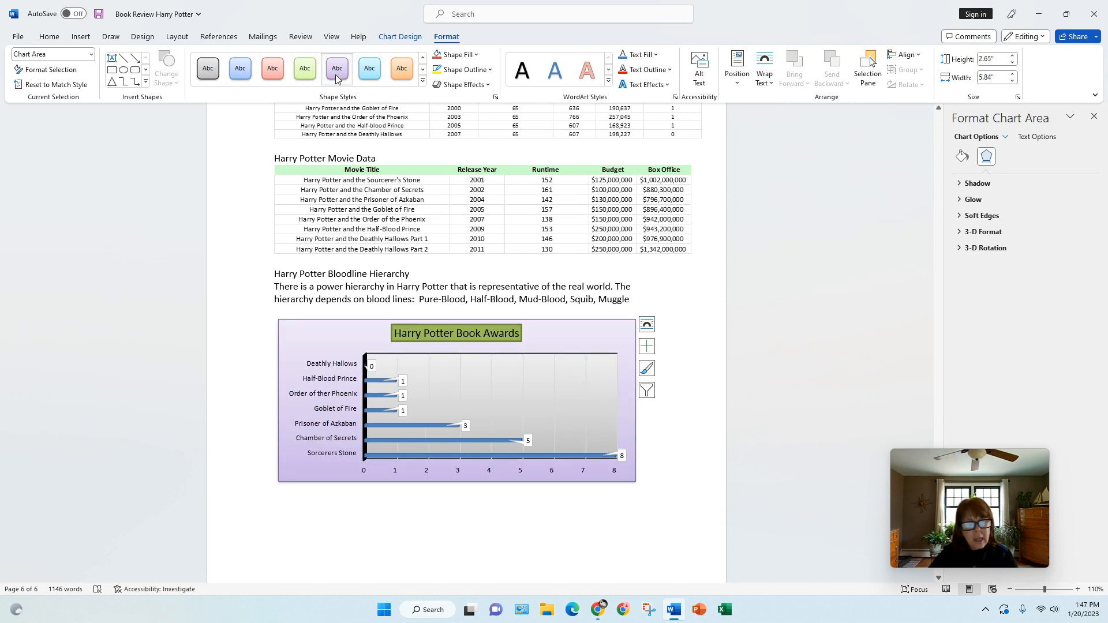
{"action": "left_click", "coordinate": [310, 74]}
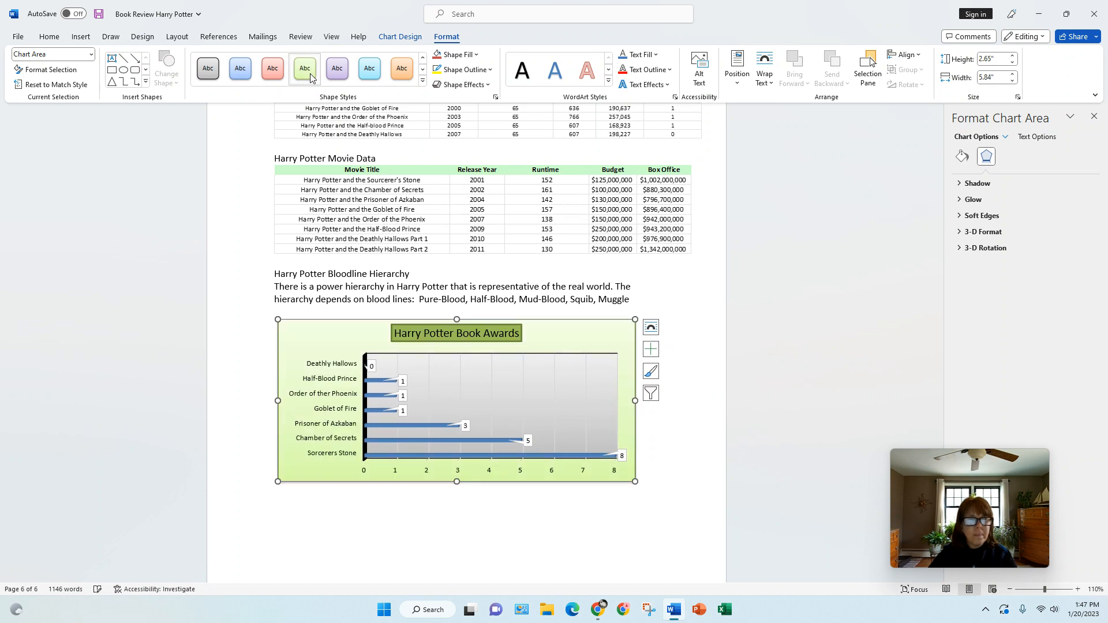
- Select the Chart Title and apply the white WordArt style with a blue outline to its text
{"action": "left_click", "coordinate": [91, 54]}
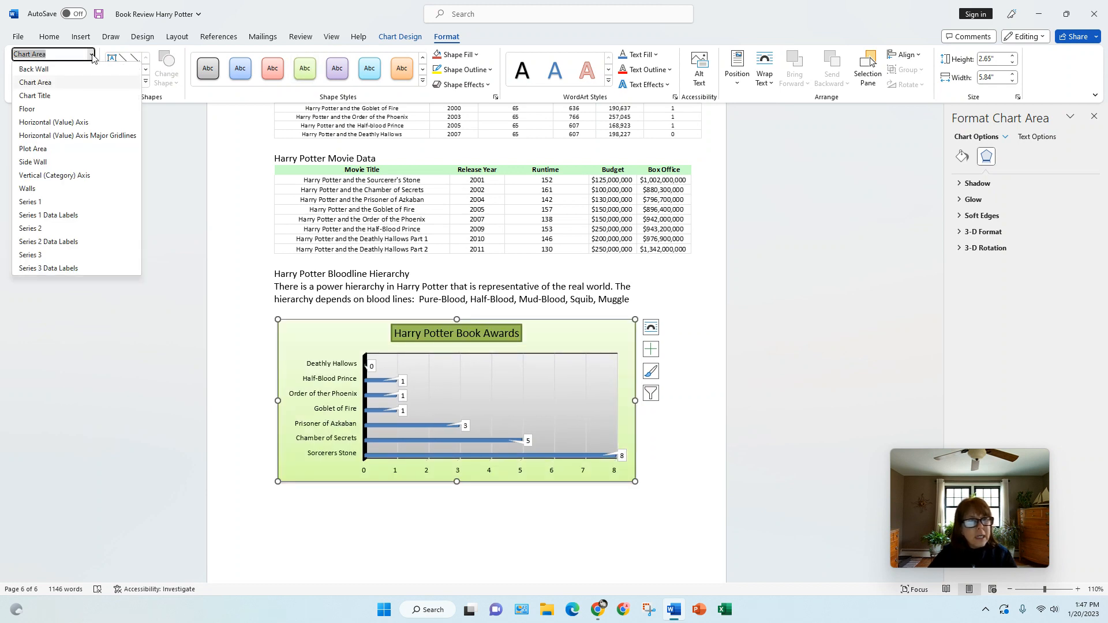
{"action": "left_click", "coordinate": [39, 97]}
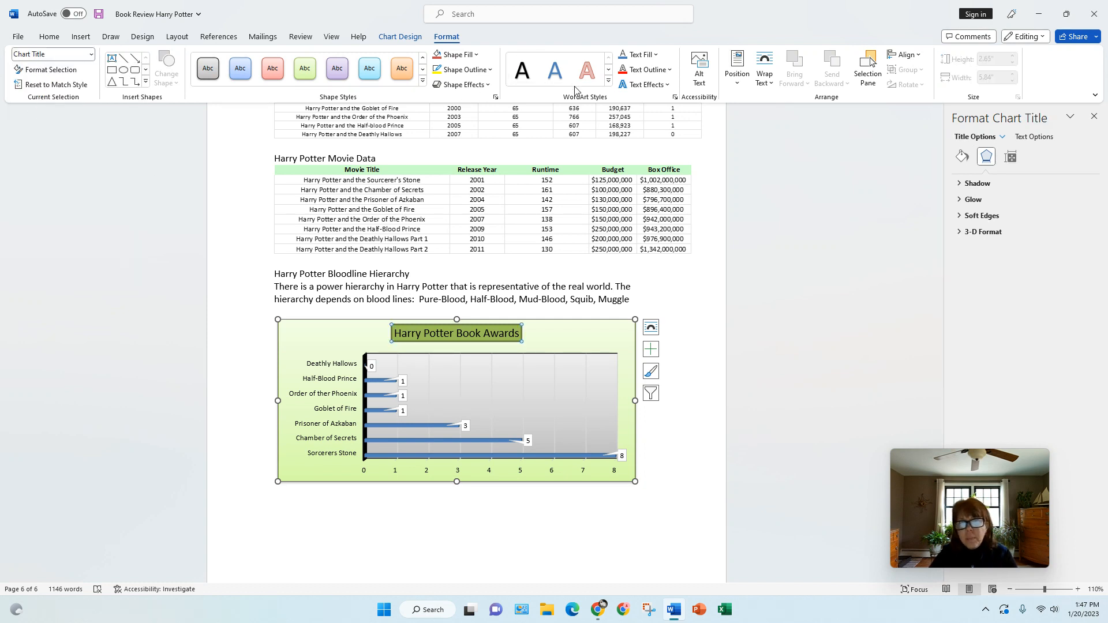
{"action": "left_click", "coordinate": [609, 81]}
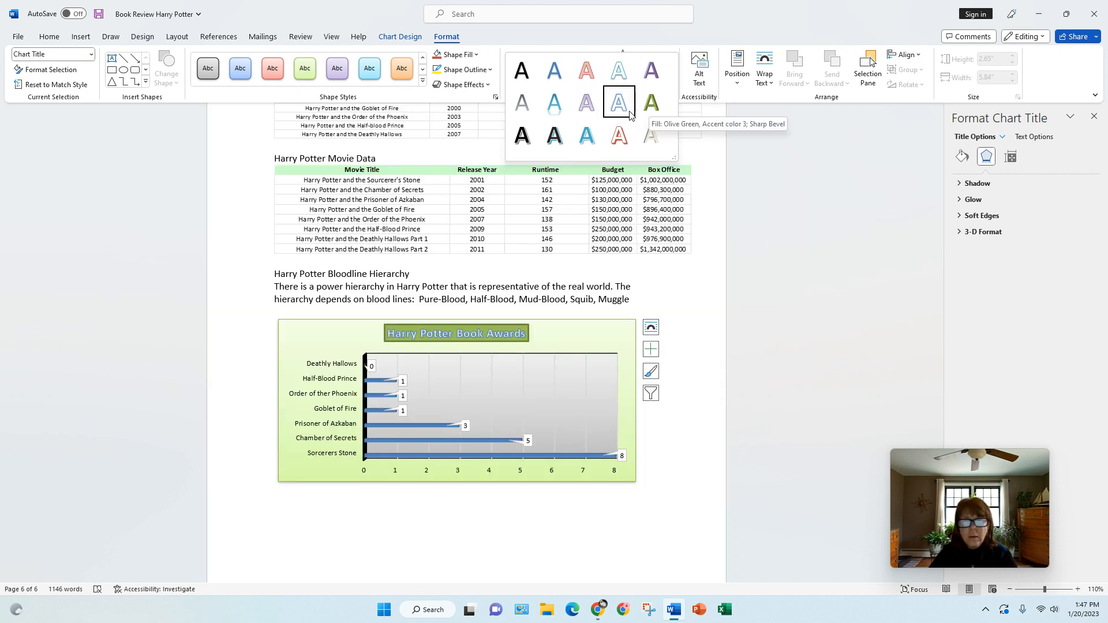
{"action": "left_click", "coordinate": [619, 104]}
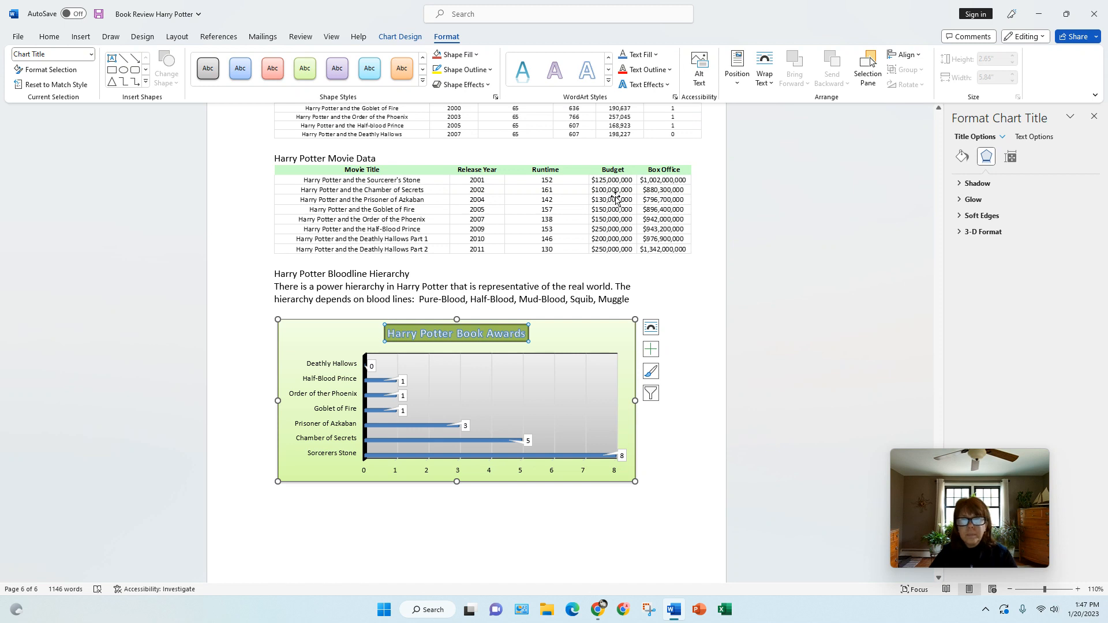